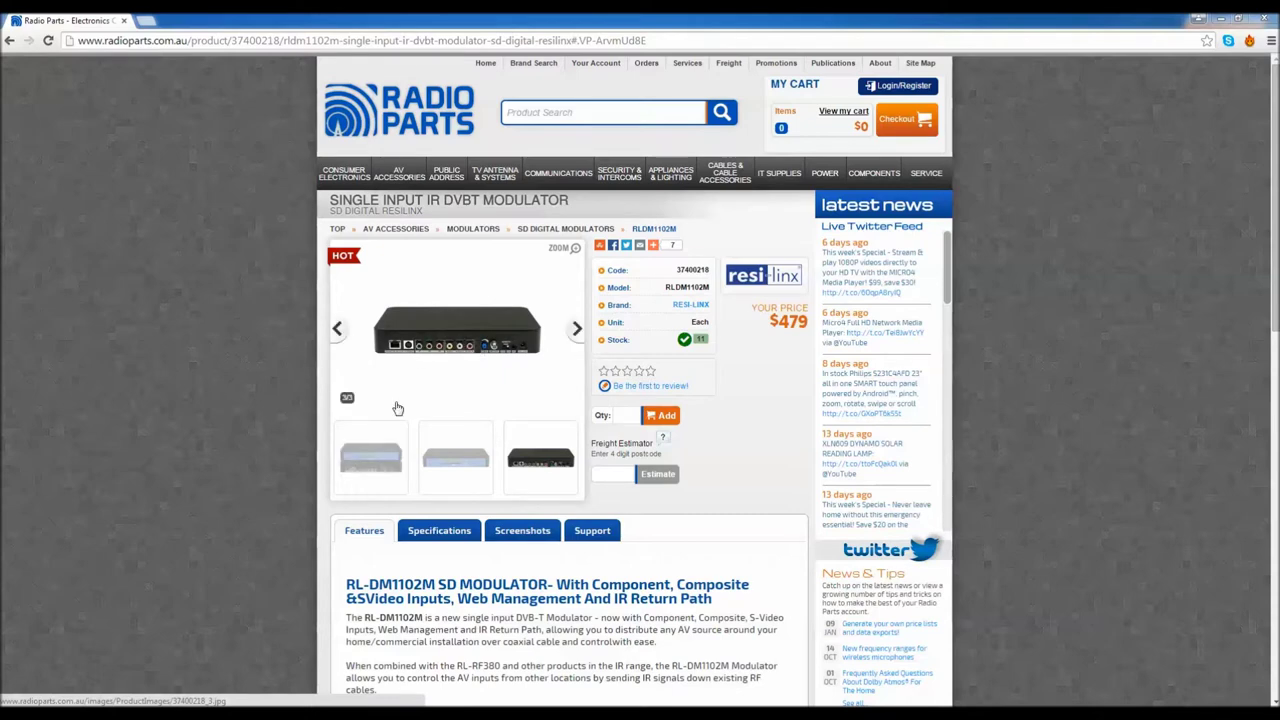
left_click(450, 340)
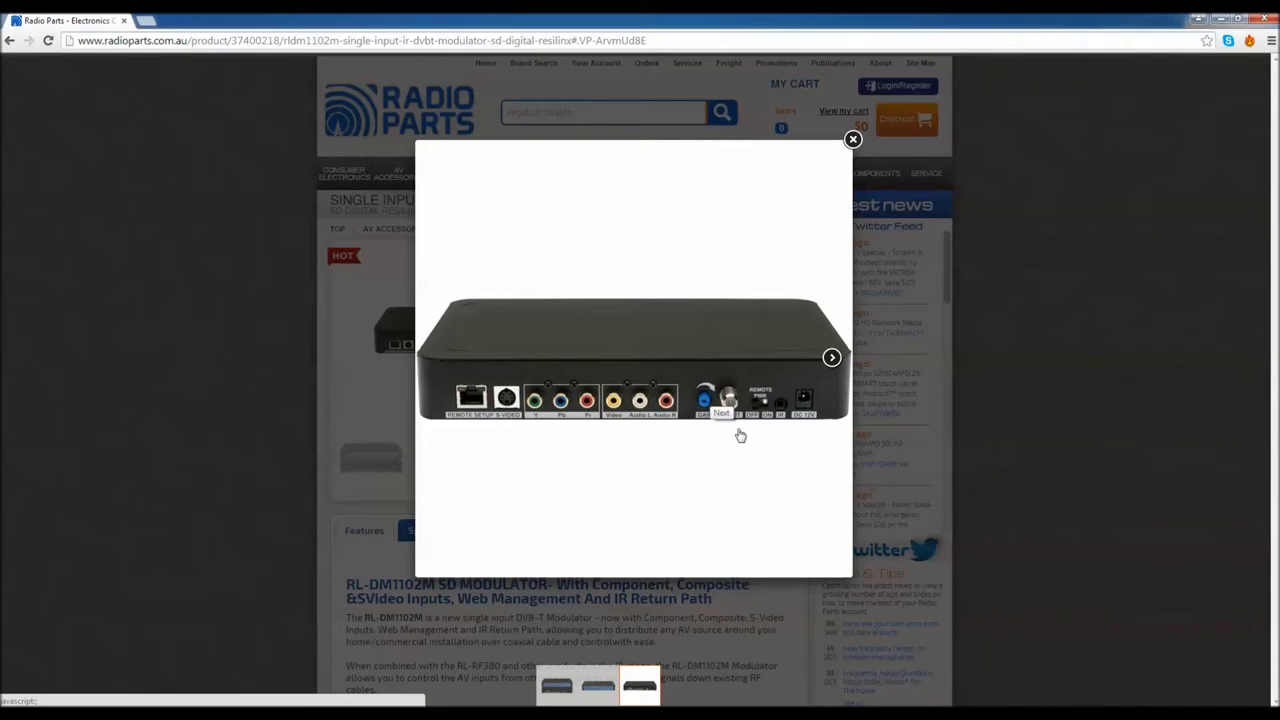
left_click(741, 436)
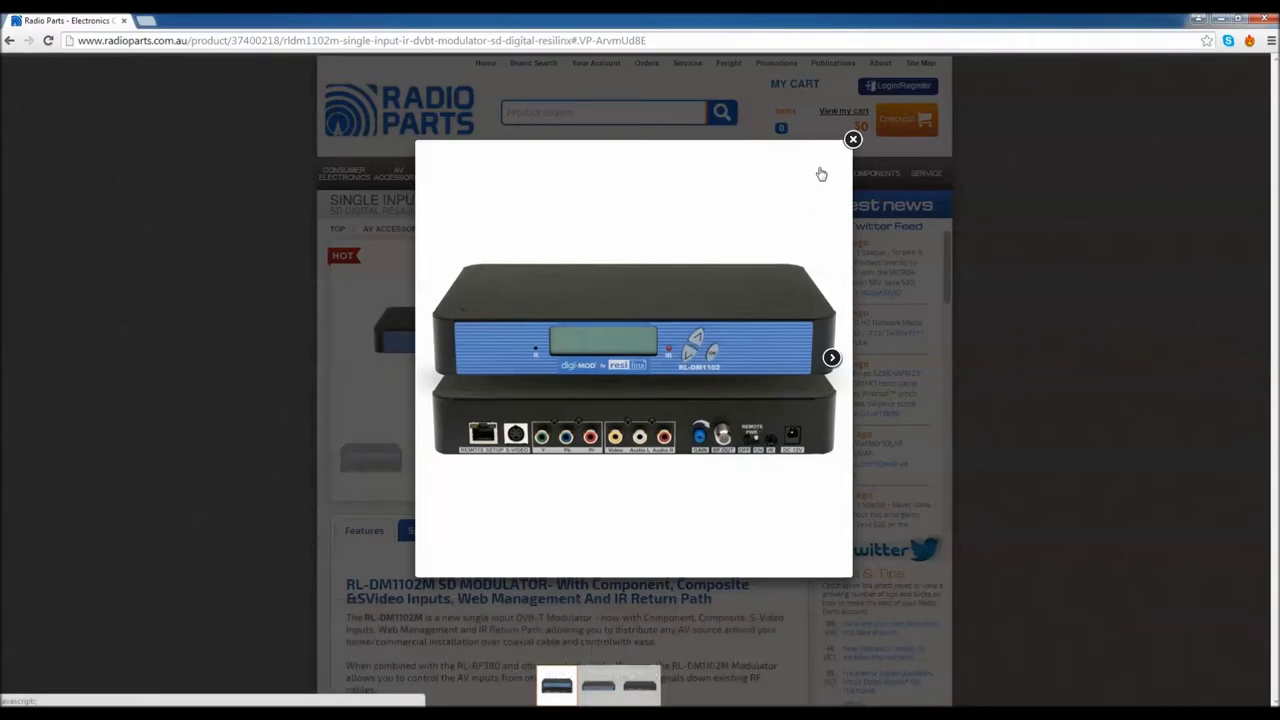
left_click(852, 140)
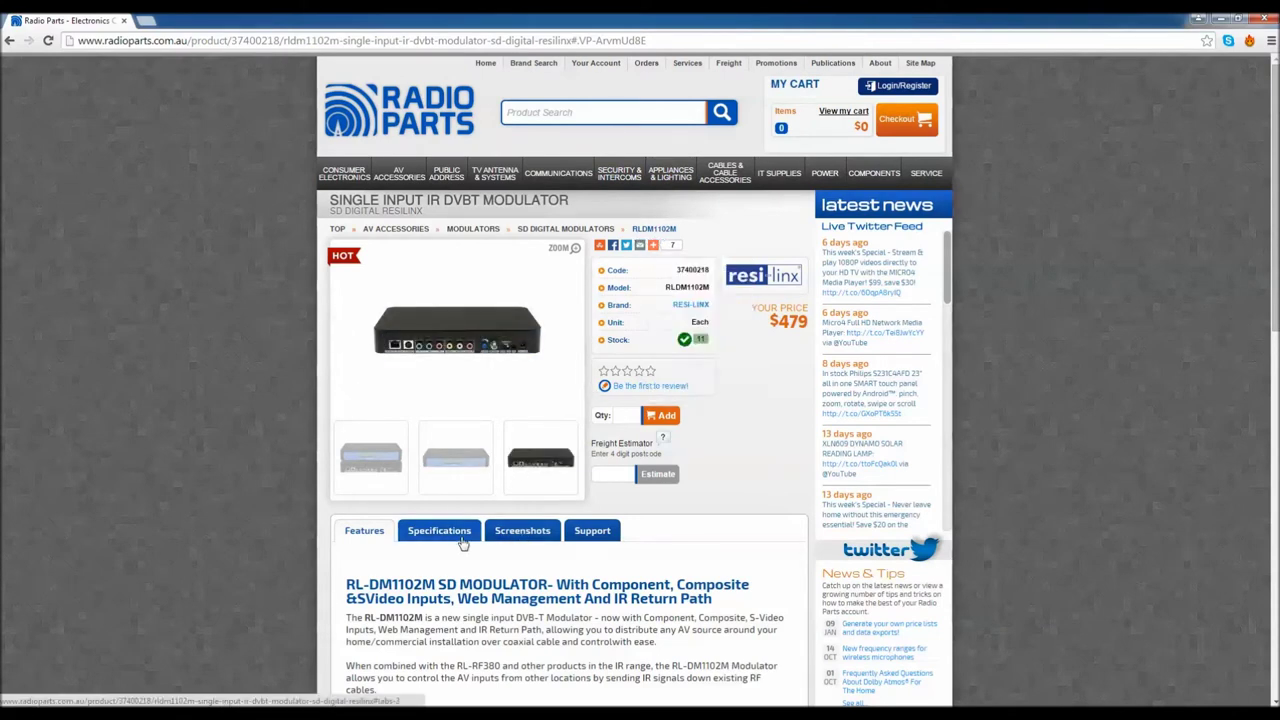
View the RL-DM1102M specifications (output channels 6-69) and the enlarged wiring diagram
left_click(453, 537)
scroll(453, 541, "down", 5)
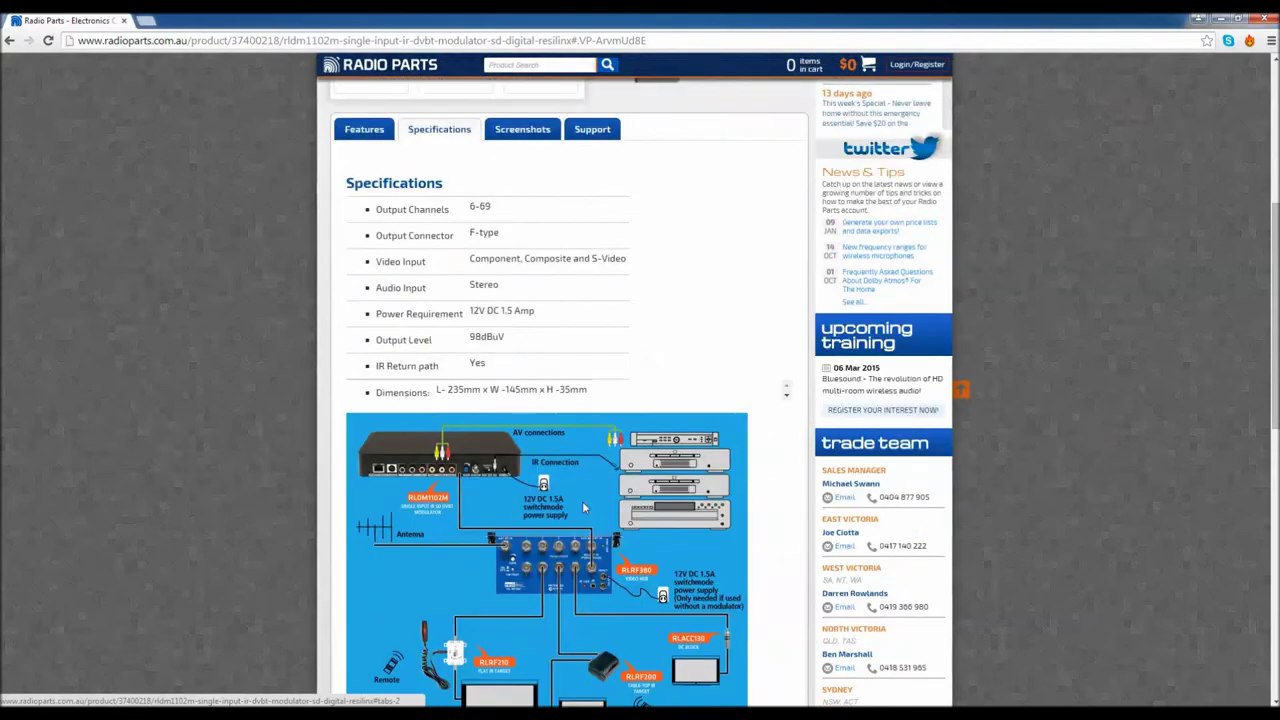
left_click(539, 503)
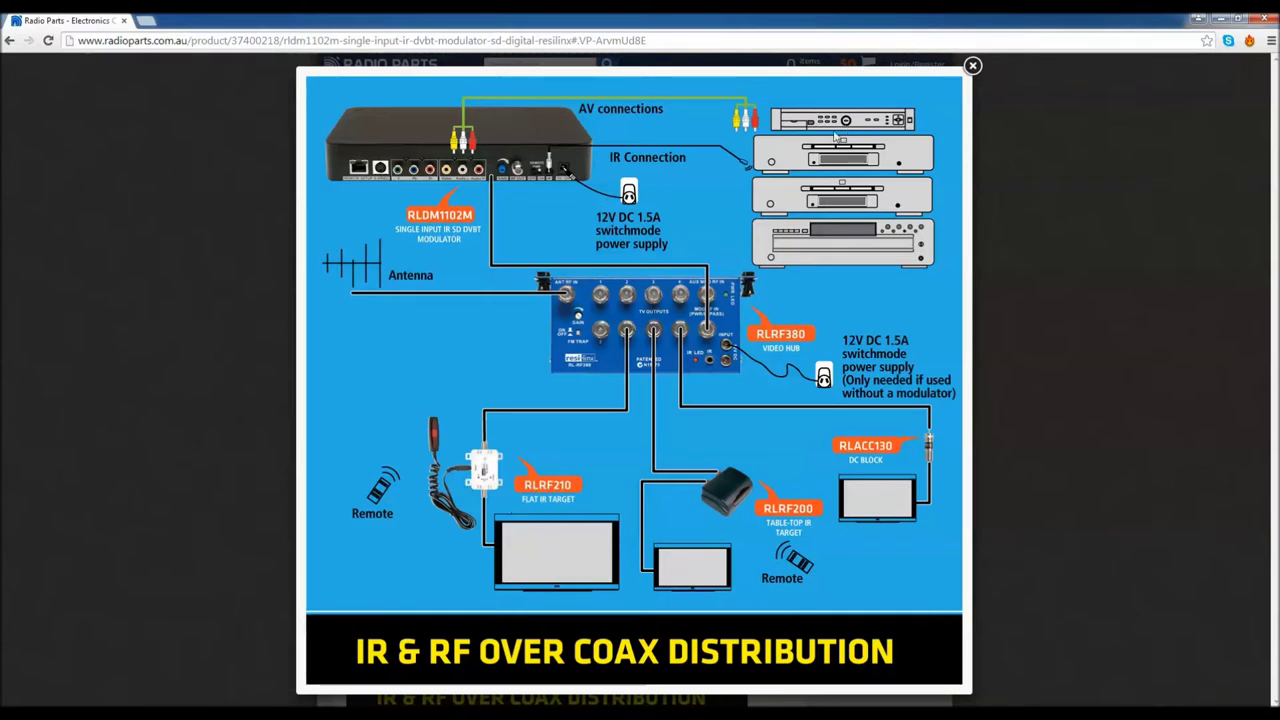
left_click(971, 67)
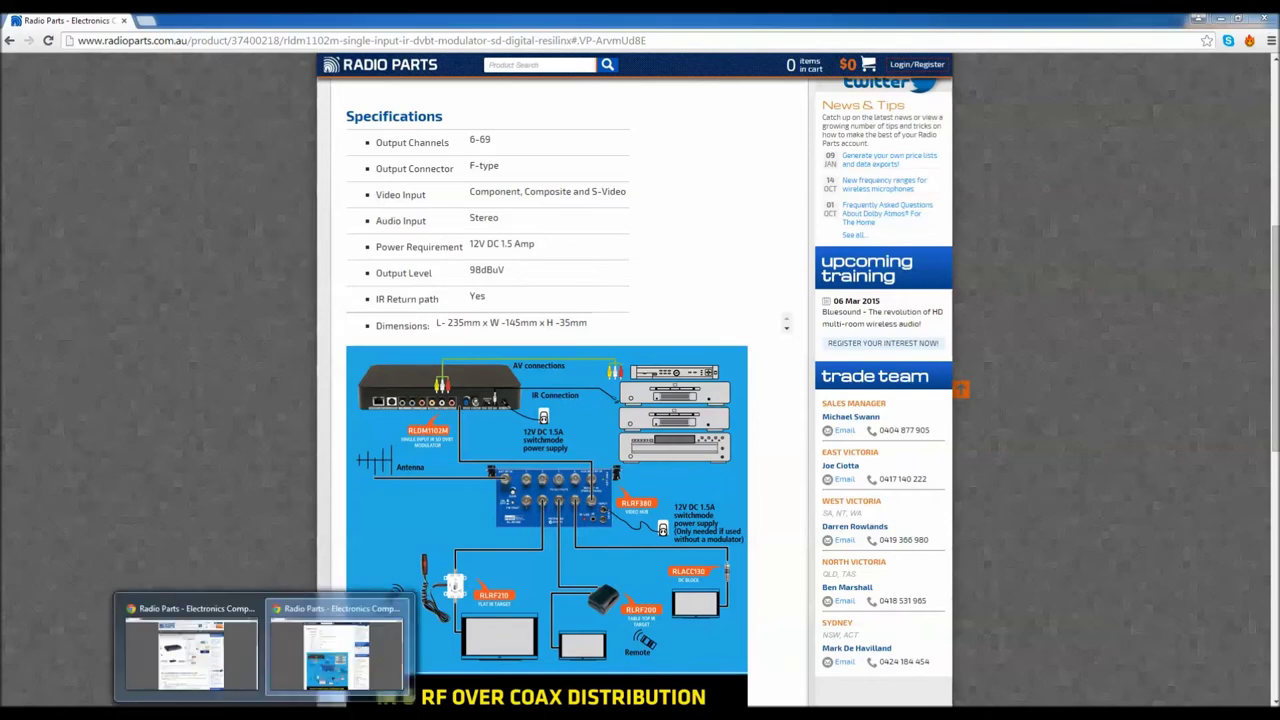
left_click(254, 638)
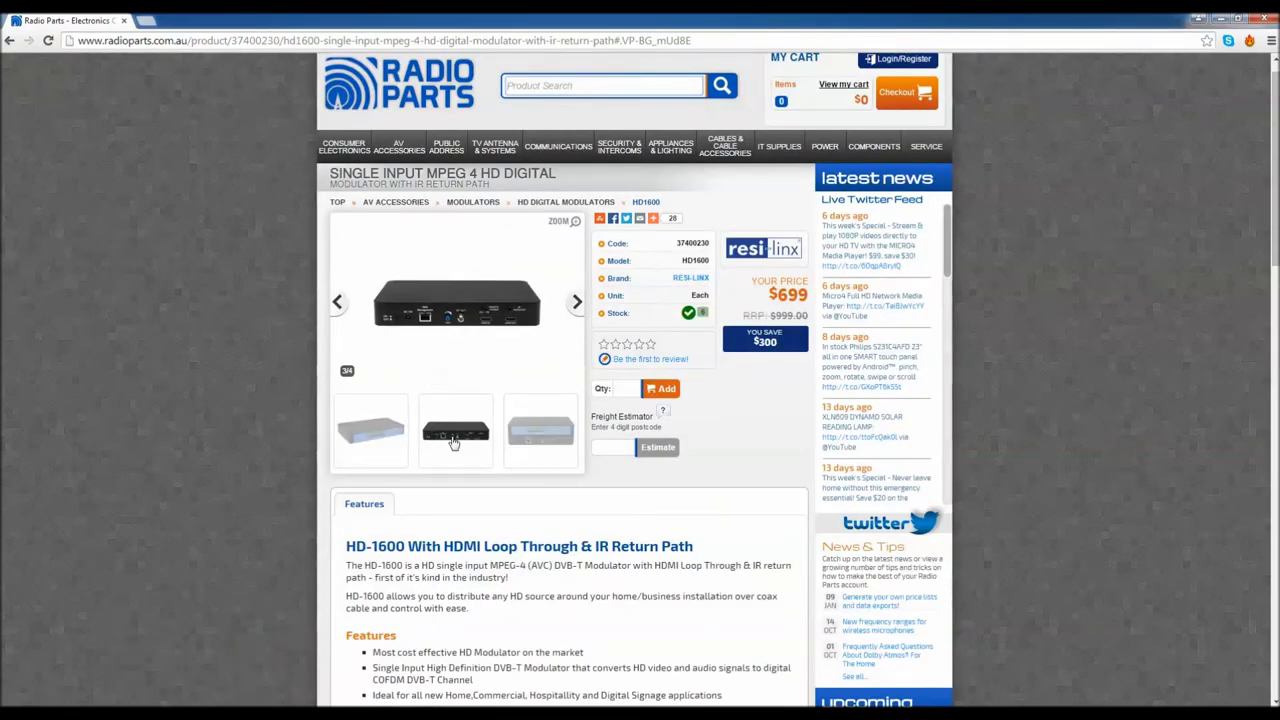
Enlarge and inspect the HD1600 photos, including the back view with HDMI and web management ports
left_click(472, 322)
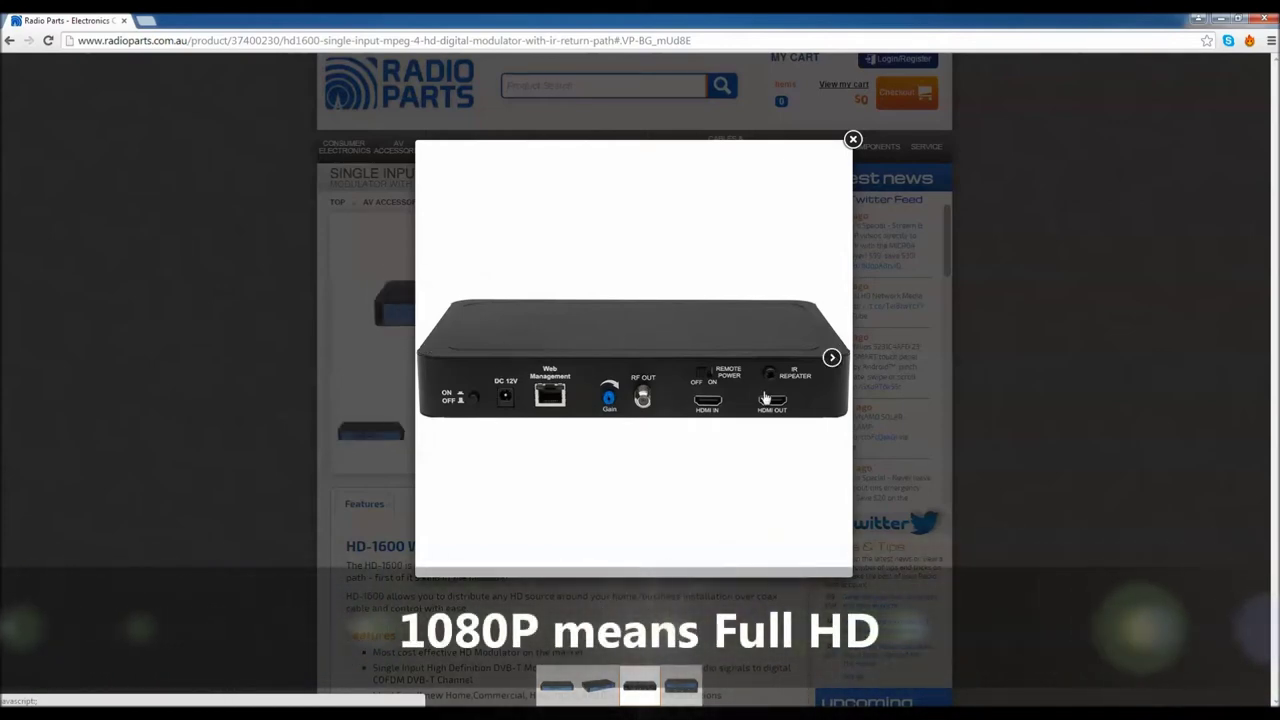
left_click(852, 140)
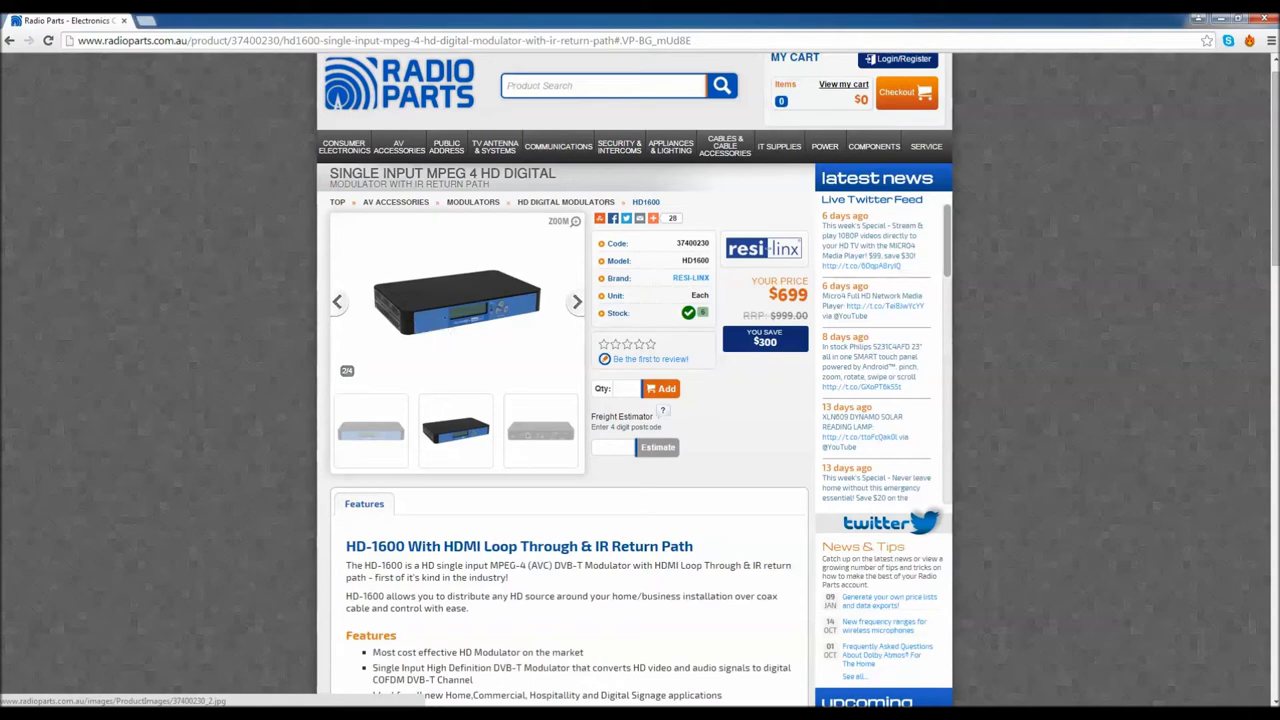
left_click(549, 436)
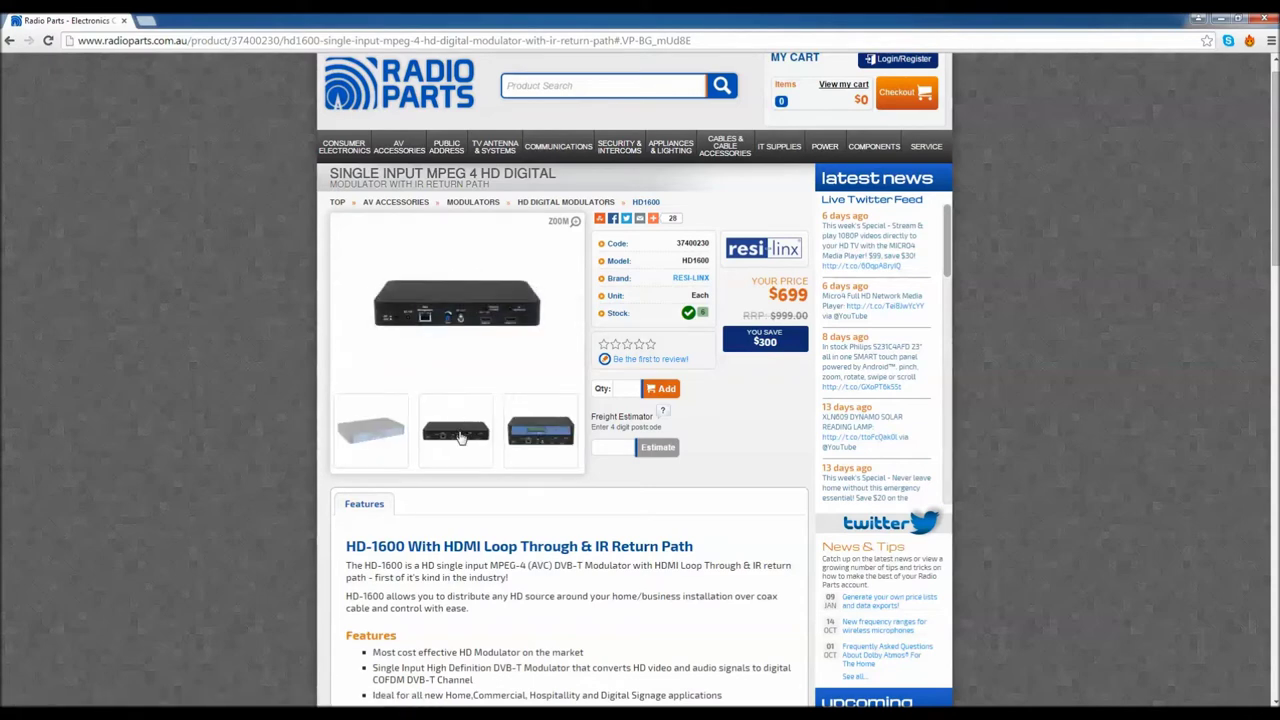
left_click(515, 308)
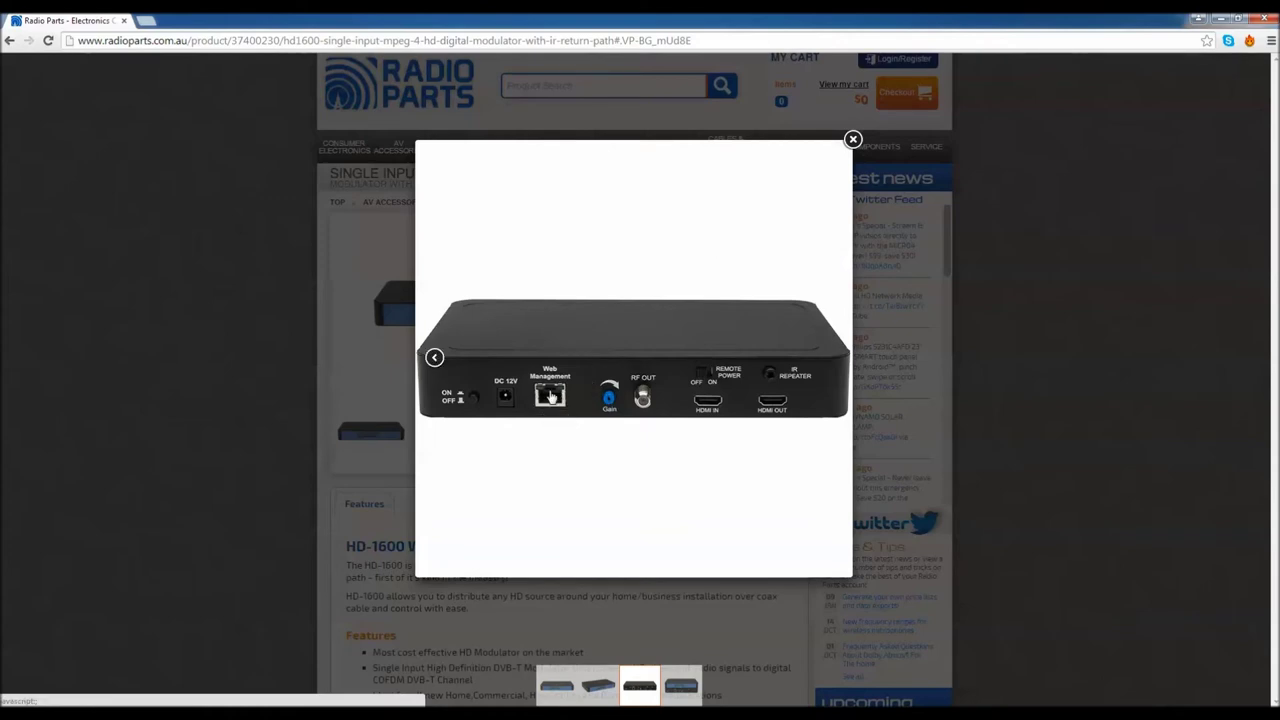
left_click(852, 141)
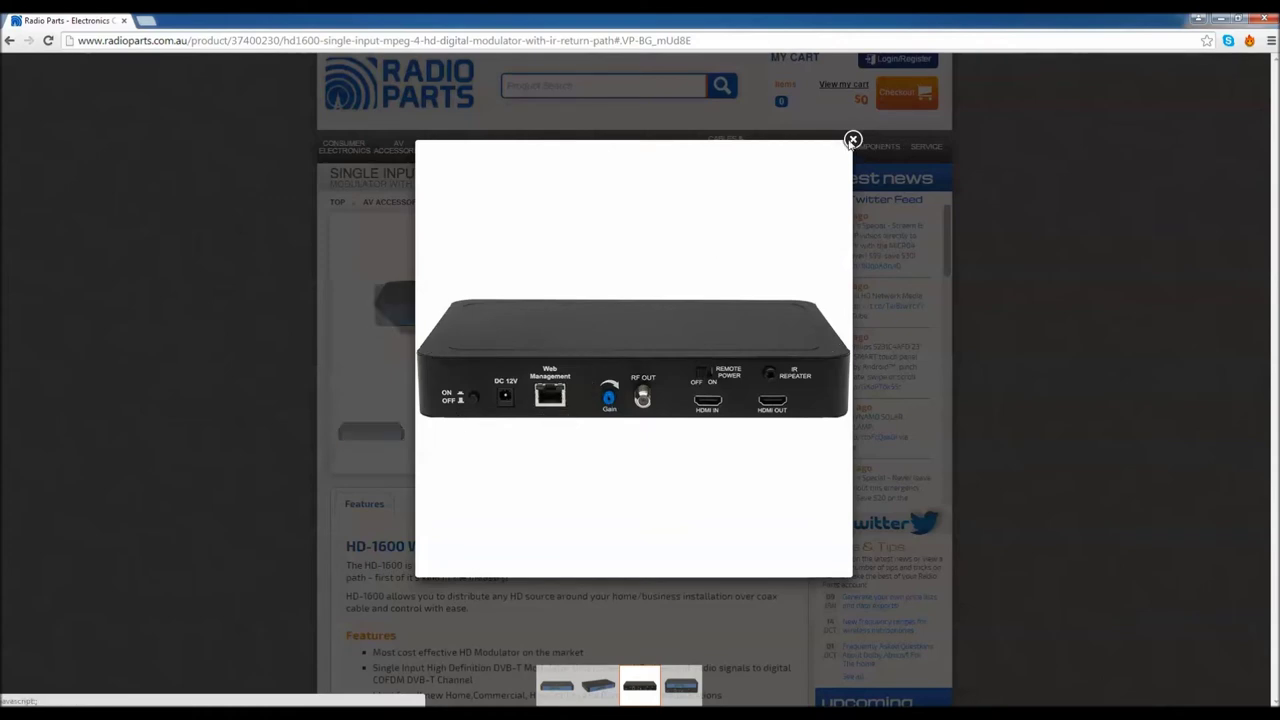
key("super")
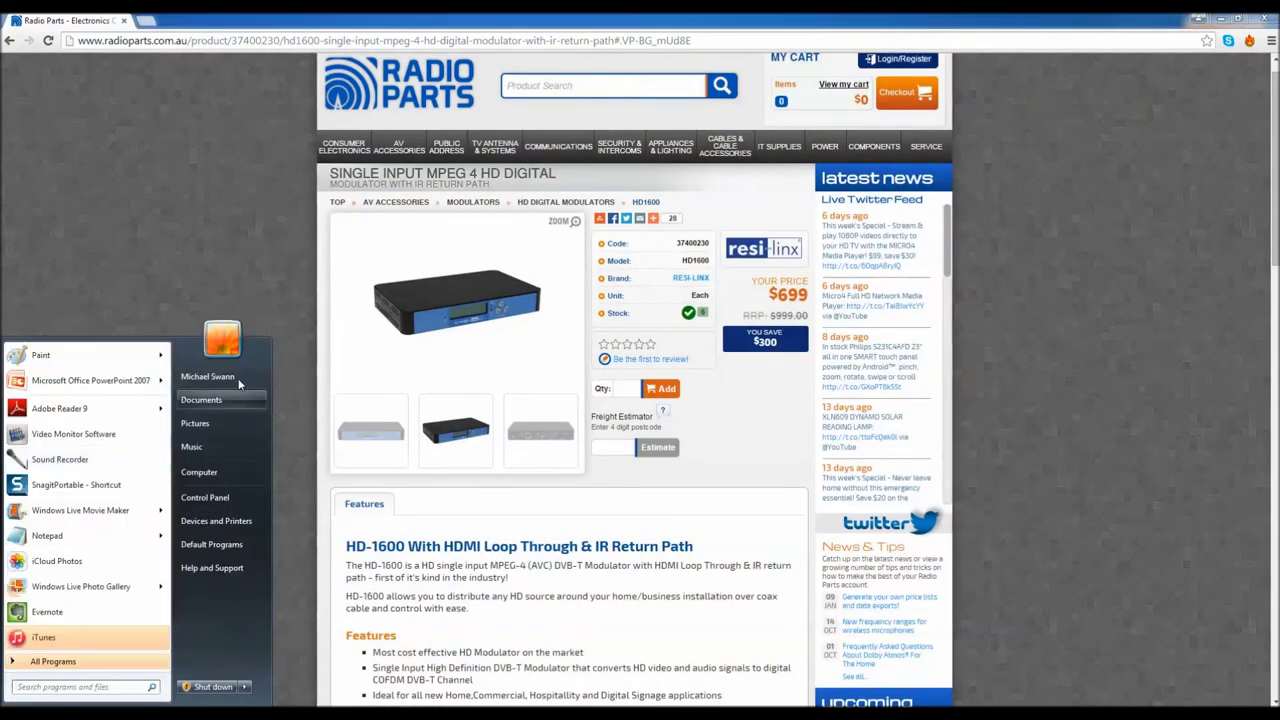
Locate the RESI-LINX-001 device under Network in Windows Explorer and bring up its actions
key("Escape")
key("super+e")
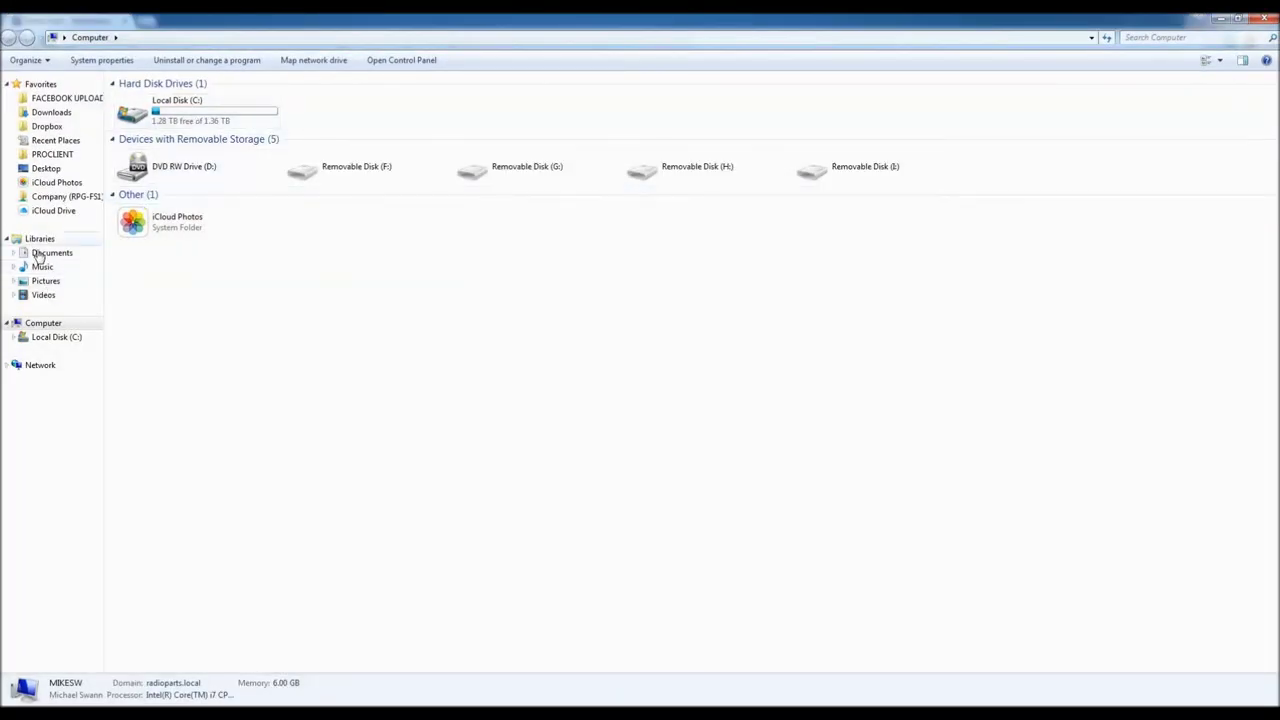
left_click(40, 366)
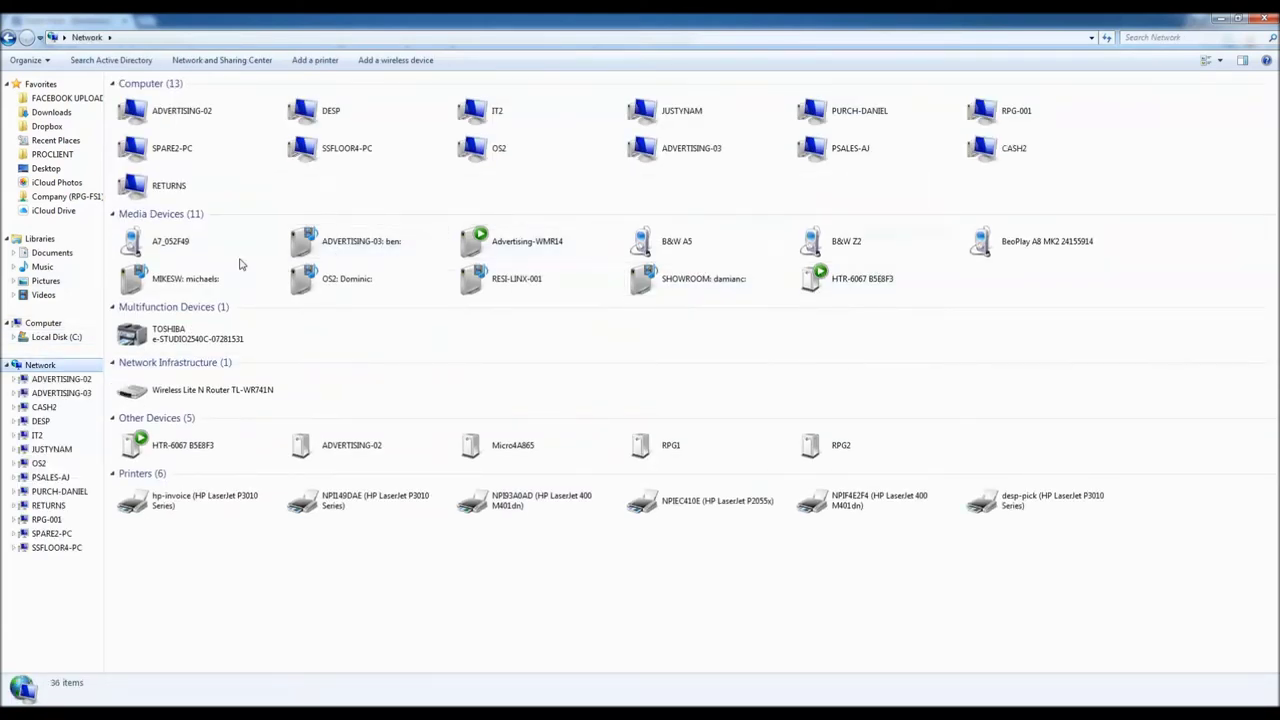
left_click(482, 285)
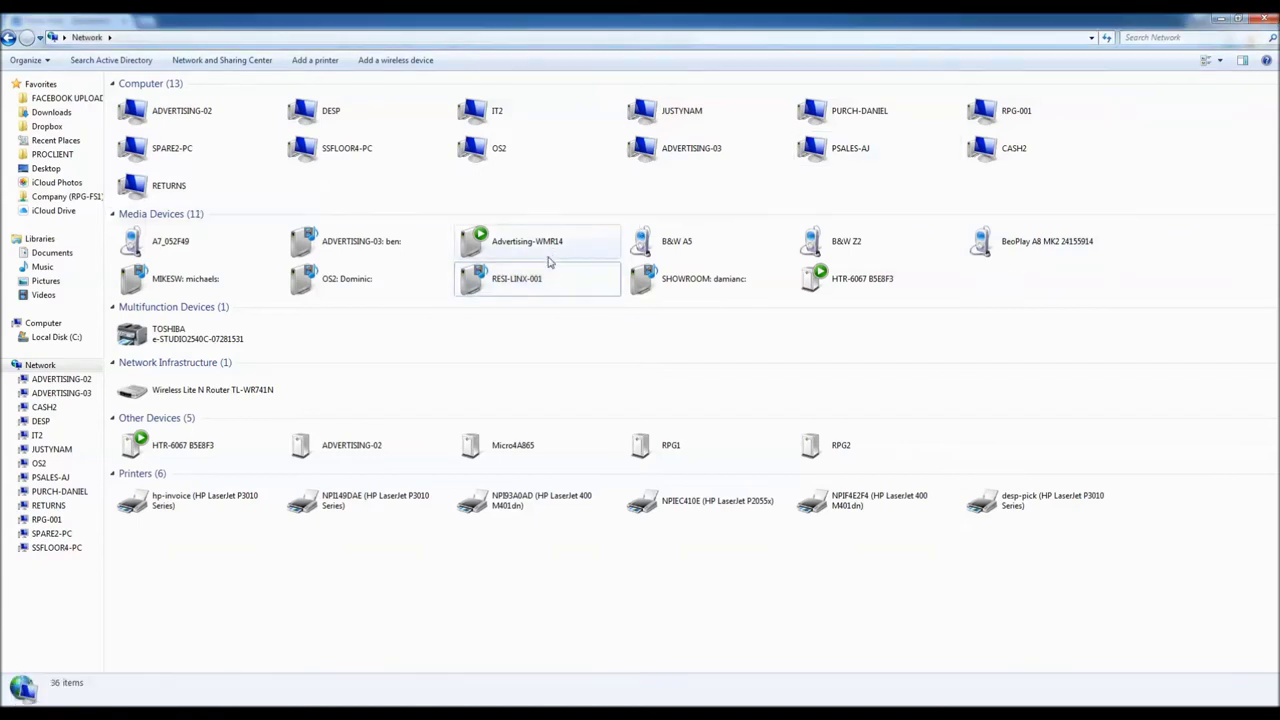
right_click(531, 284)
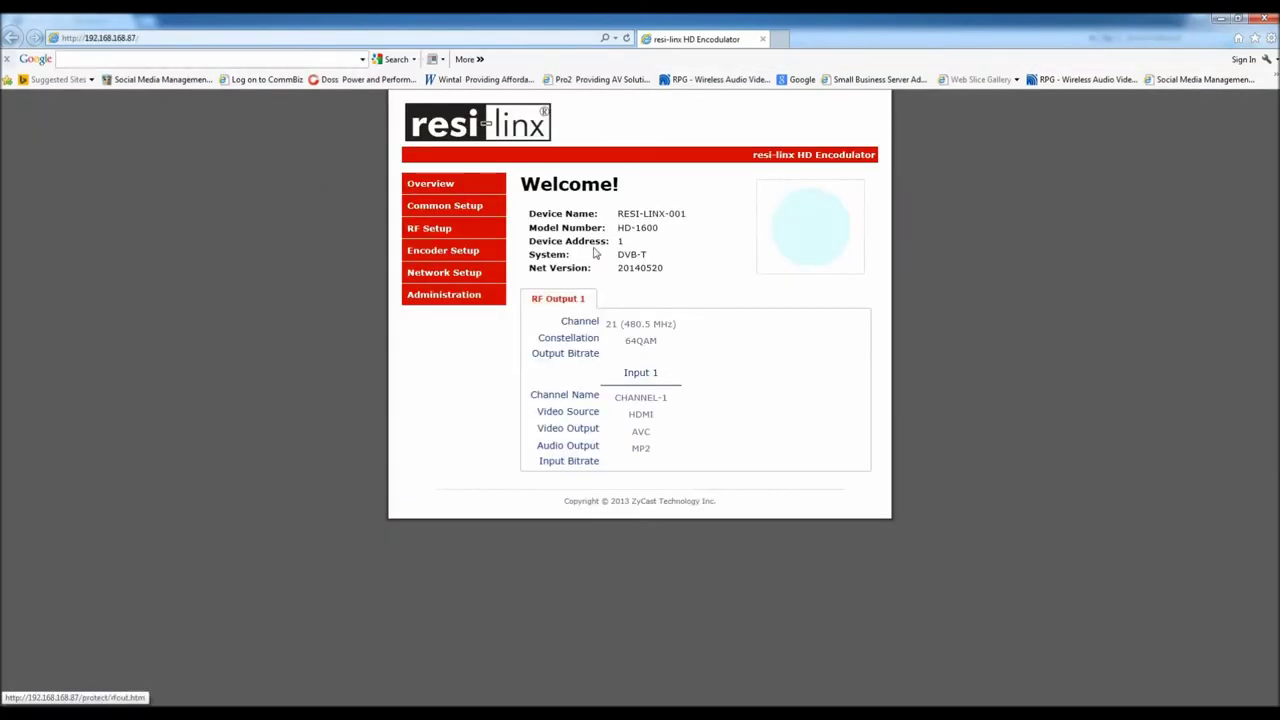
Open Common Setup and log in with the administrator user name and password
left_click_drag(657, 228, 614, 228)
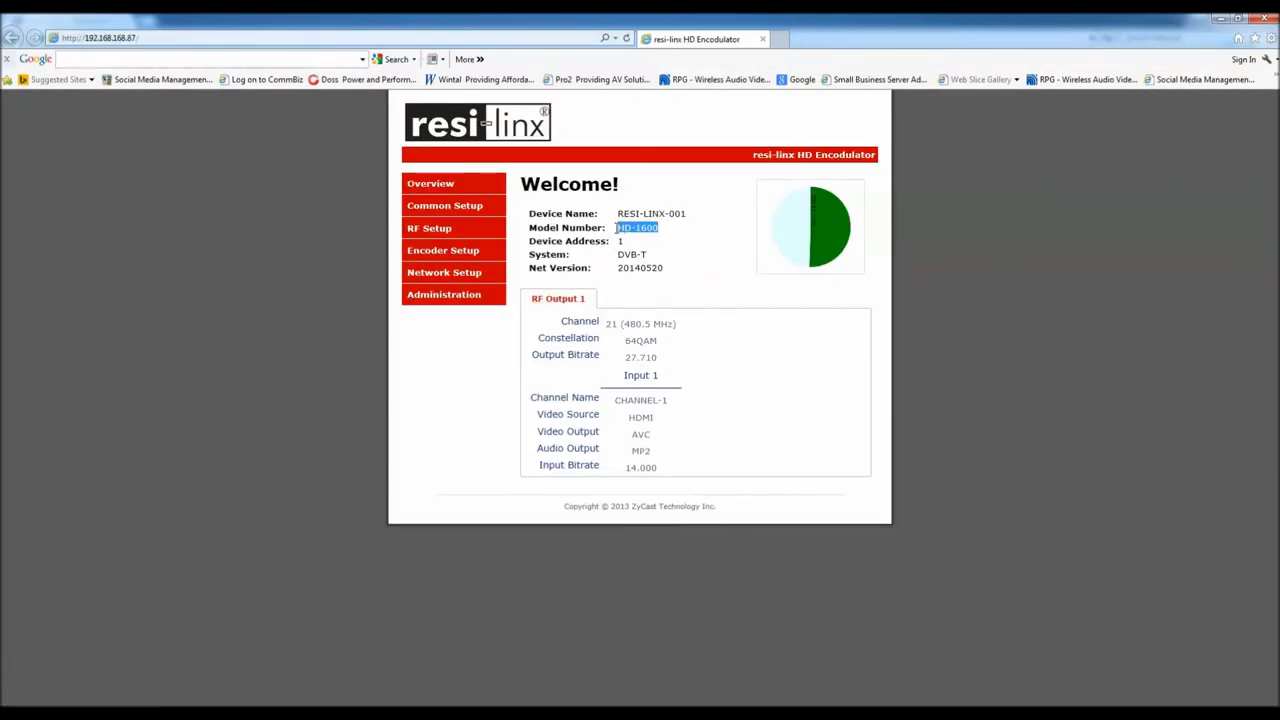
left_click(693, 275)
left_click(421, 207)
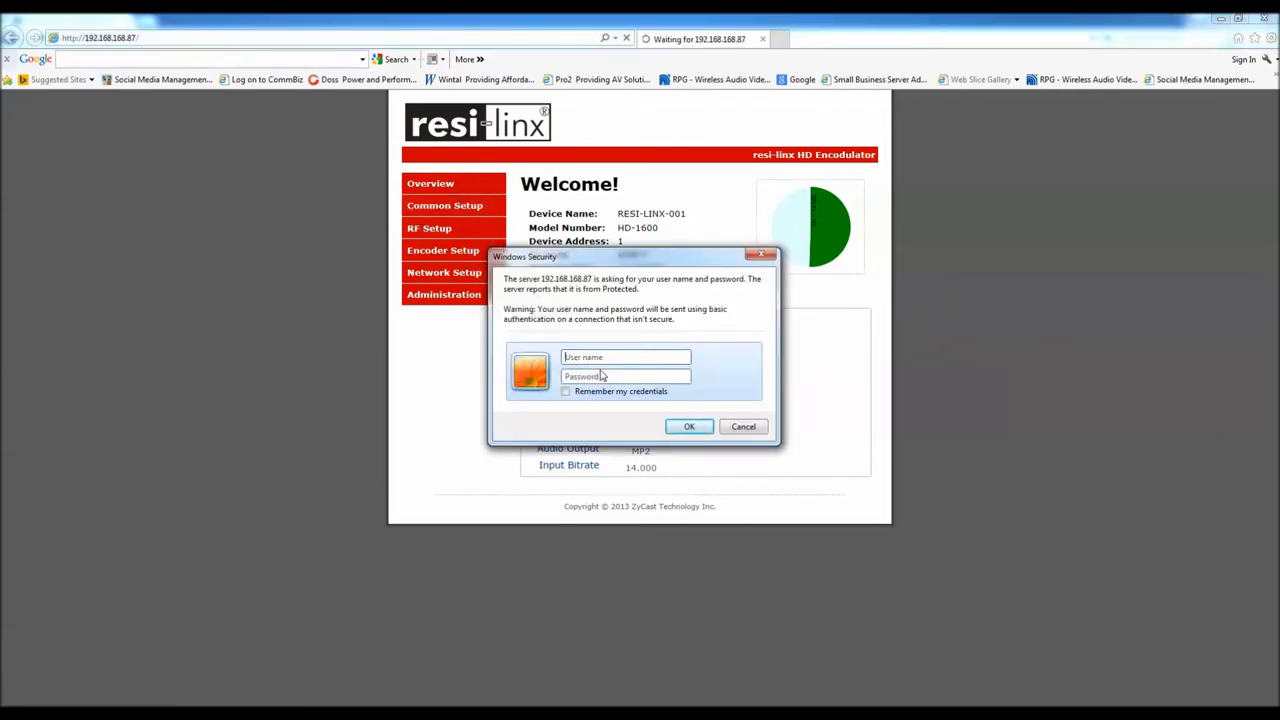
type("admin")
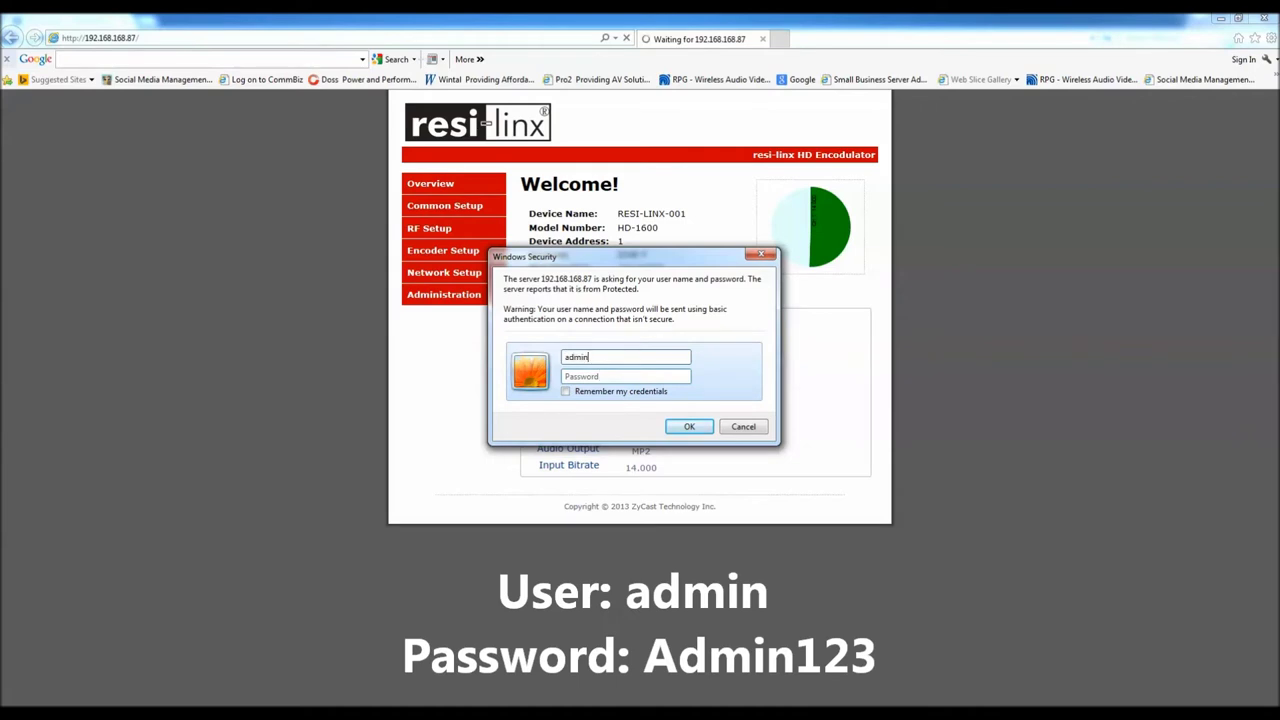
type("Admin123")
left_click(688, 427)
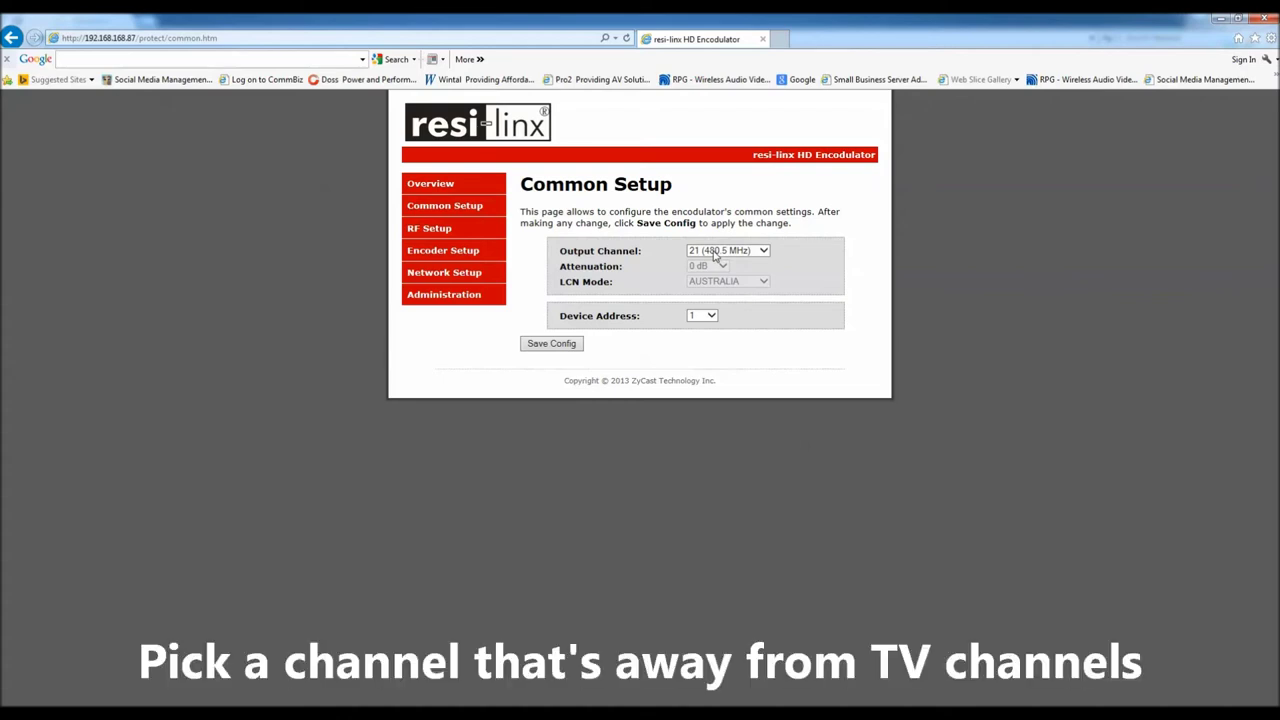
Go to the RF Setup page showing 64QAM, FEC 7/8, guard interval 1/32 and 8k mode
left_click(447, 231)
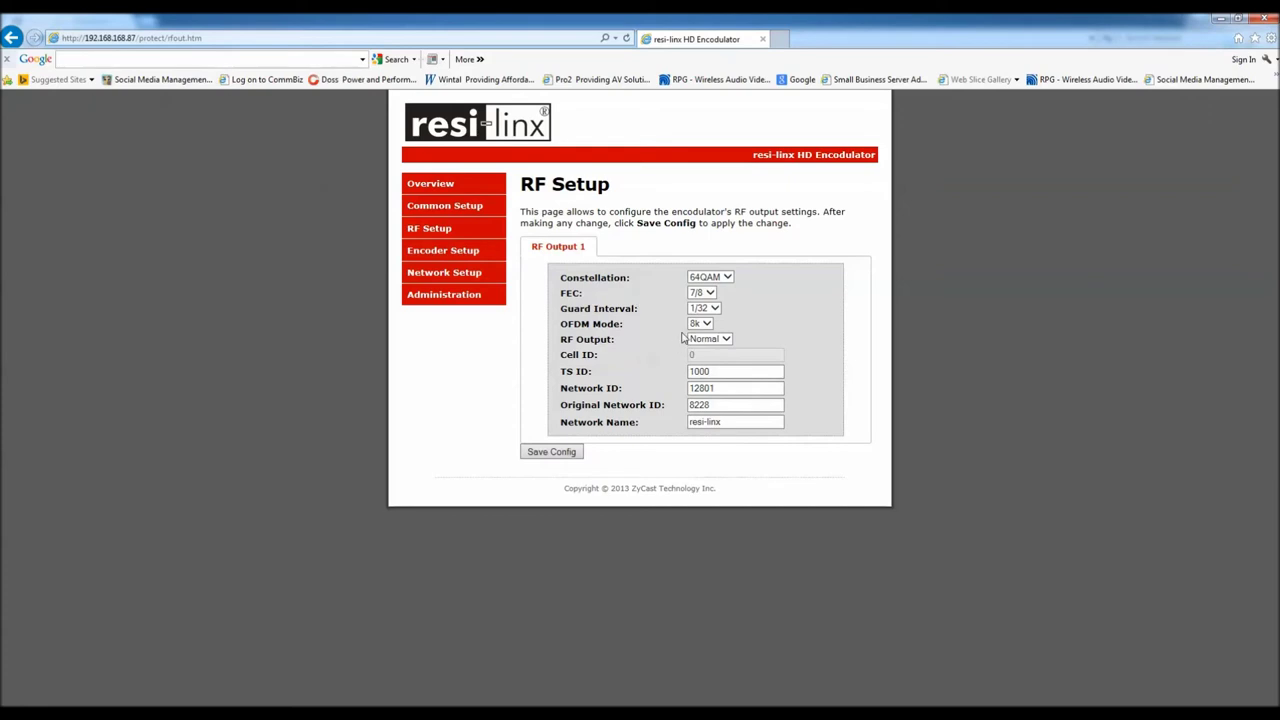
Open Encoder Setup and start editing the LCN value 101
left_click(445, 258)
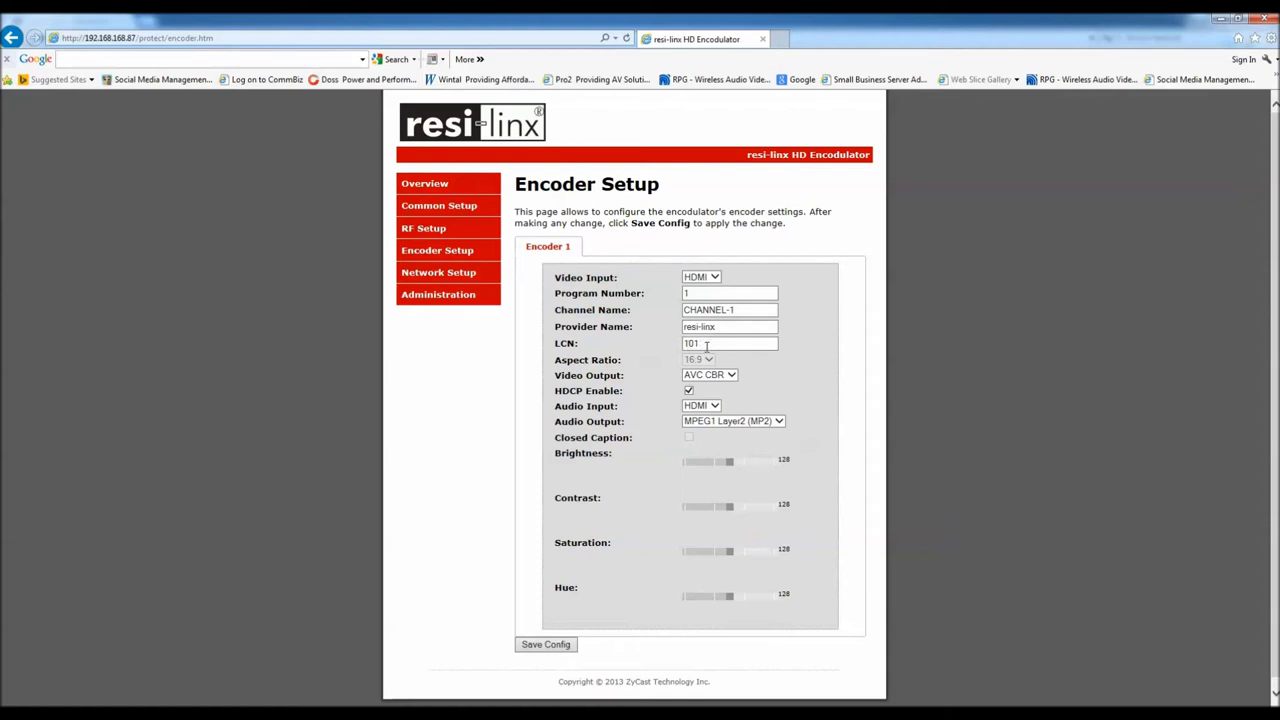
left_click(701, 343)
type("2")
left_click_drag(700, 343, 691, 343)
type("2")
Look through the Network Setup and Administration pages, then return to the Overview
left_click(459, 280)
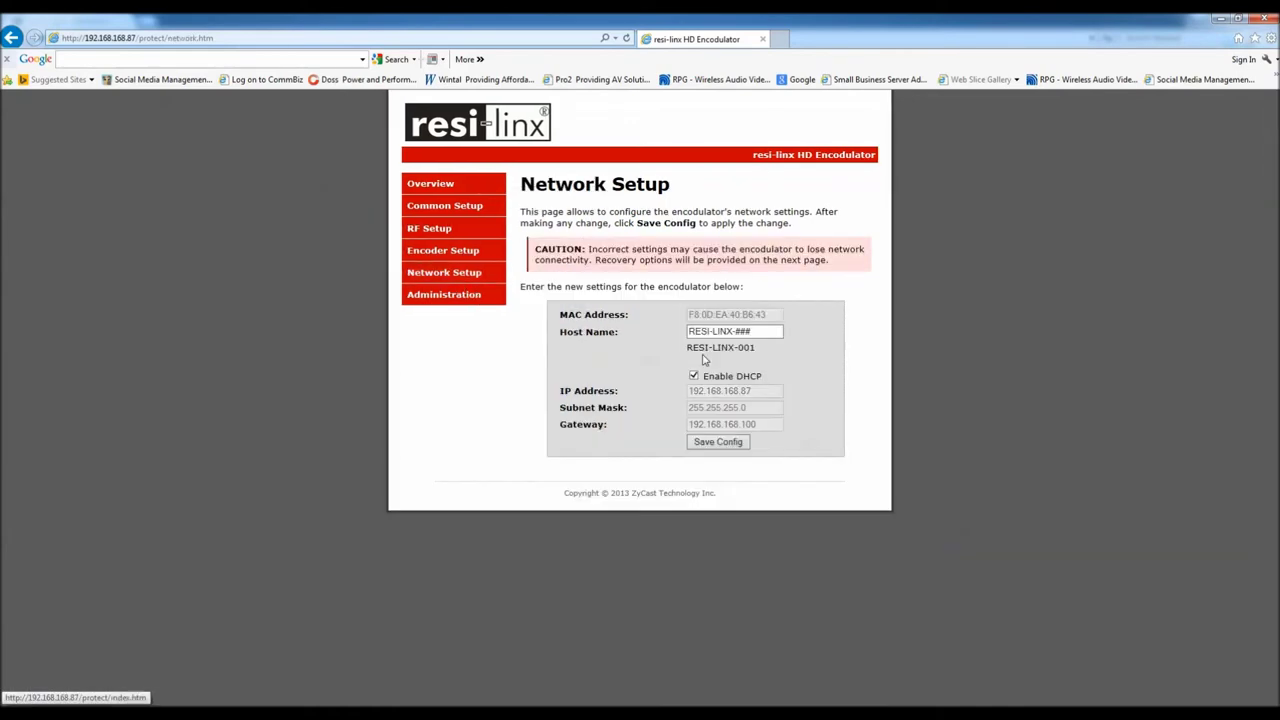
left_click(452, 303)
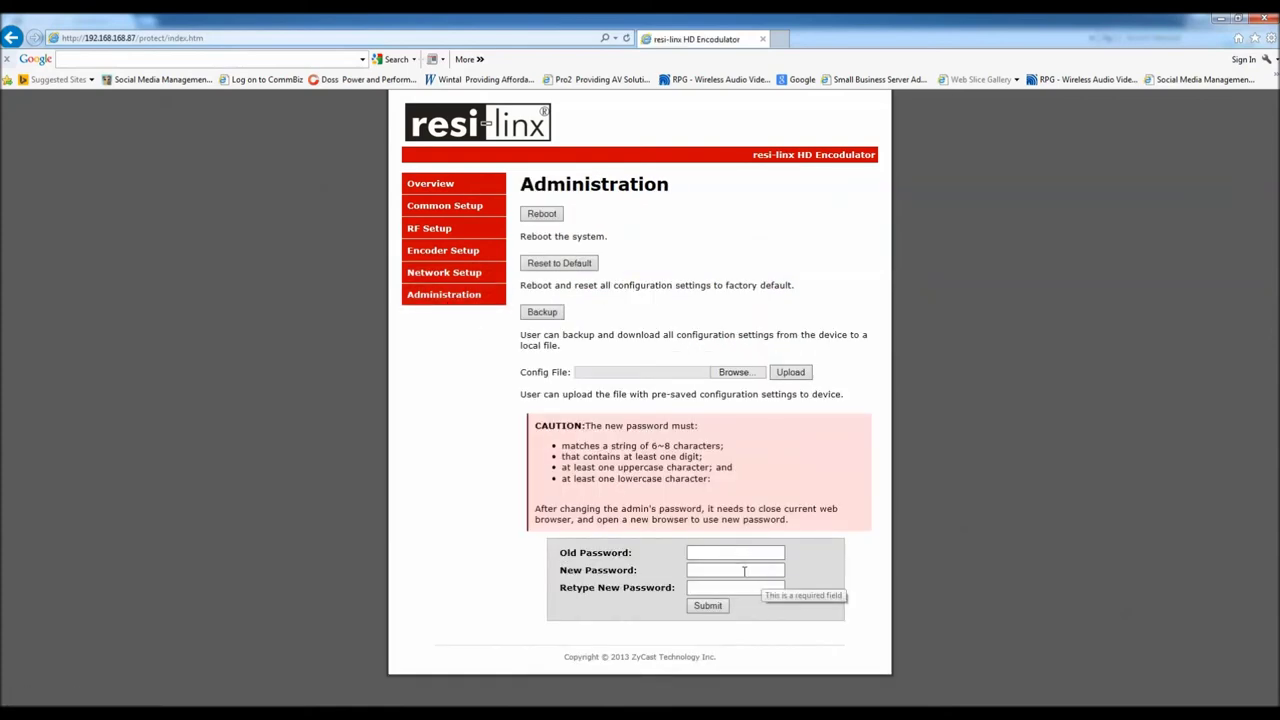
left_click(462, 186)
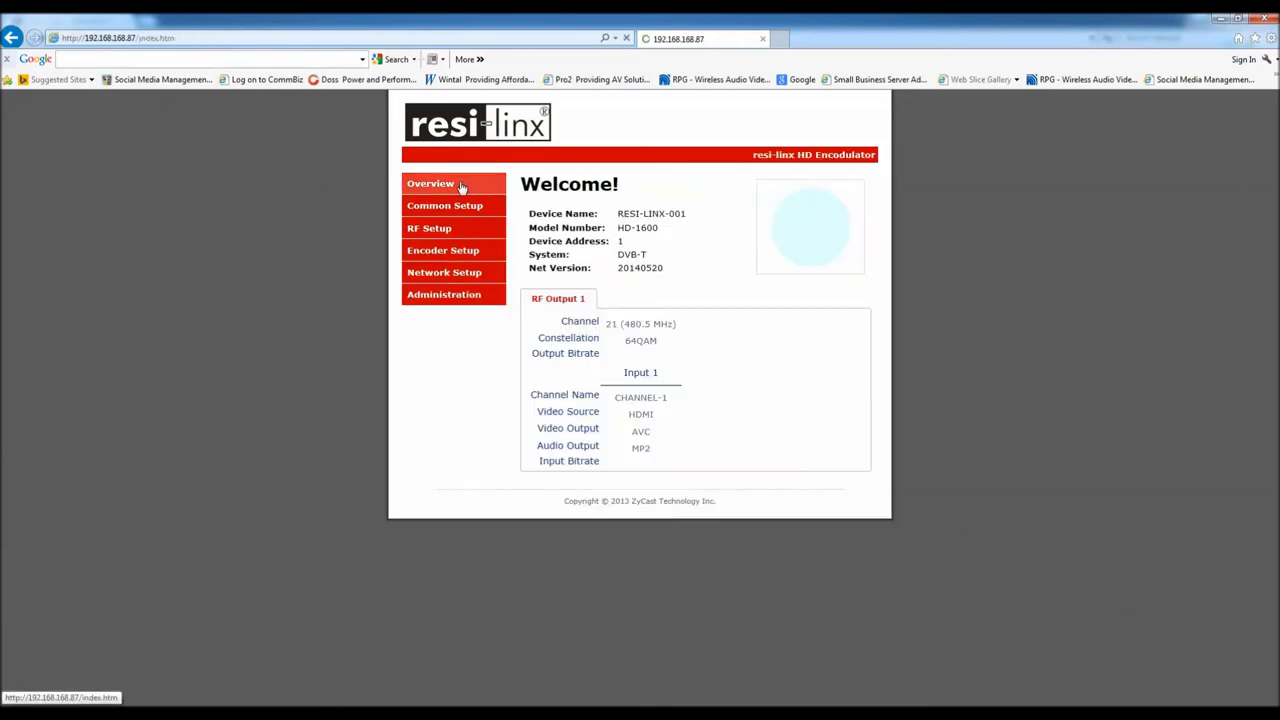
Choose output channel 45 (648.5 MHz) in Common Setup and save the configuration
left_click(452, 207)
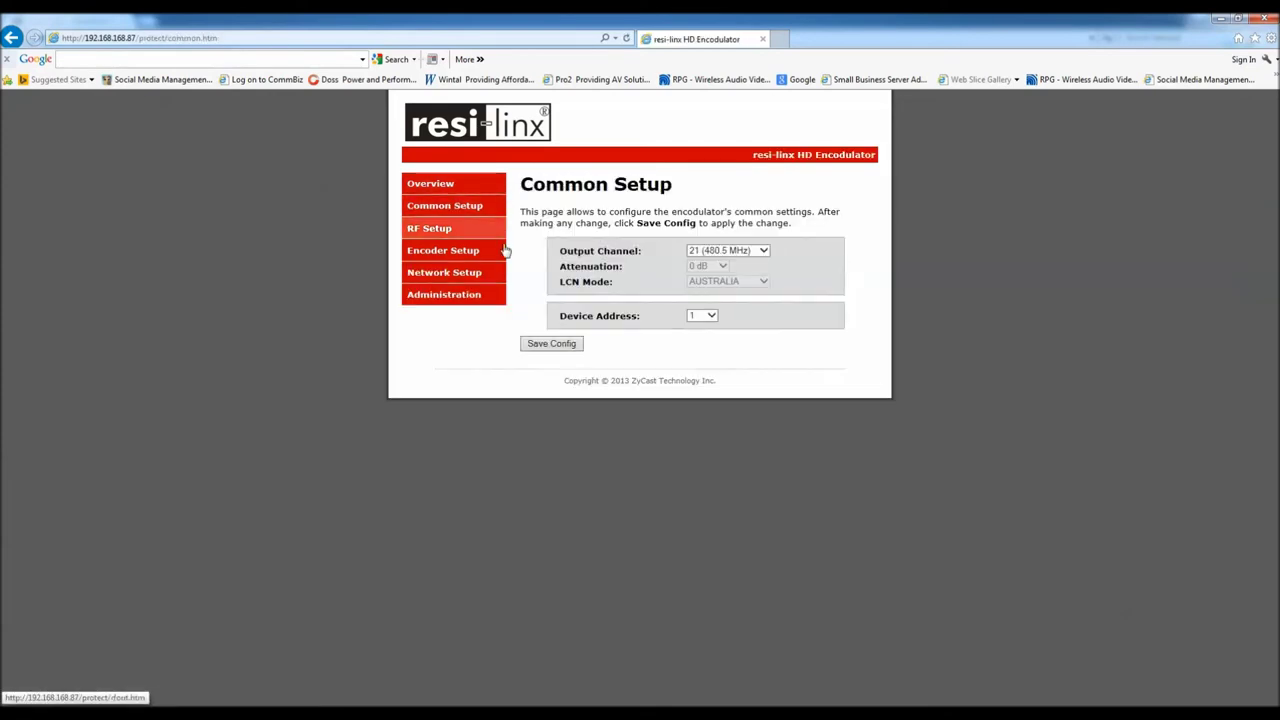
left_click(714, 251)
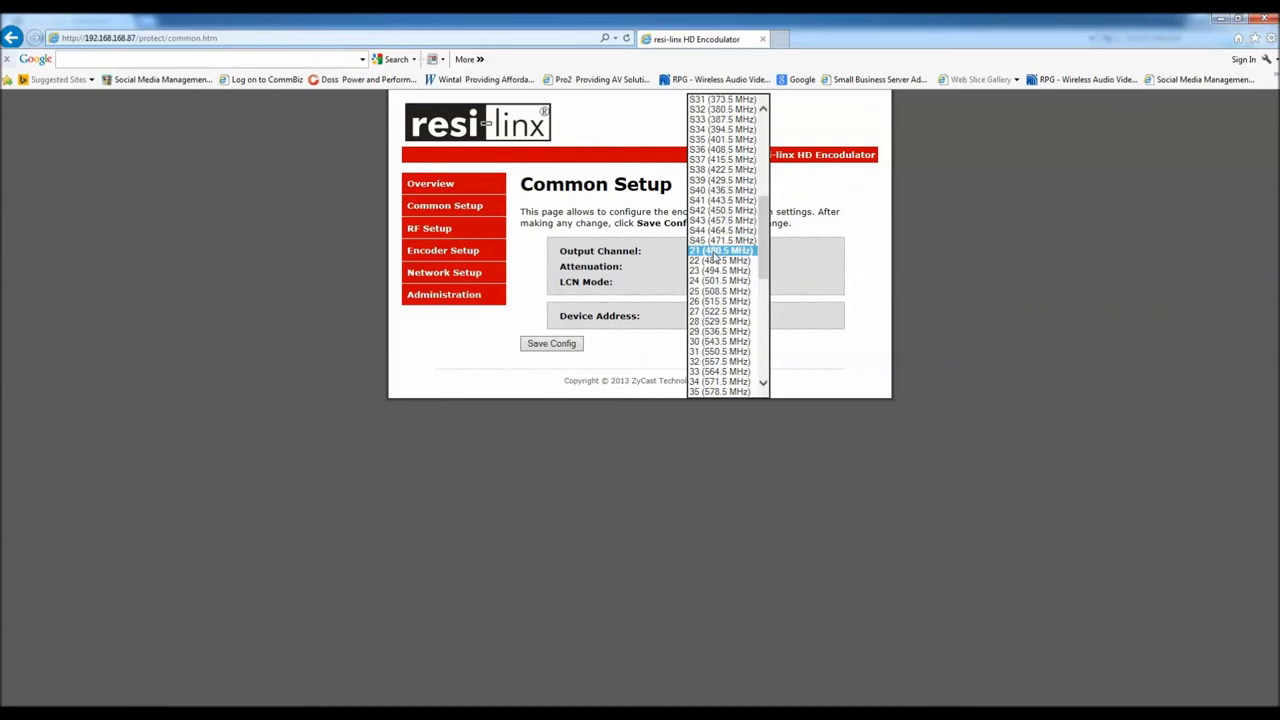
left_click(763, 372)
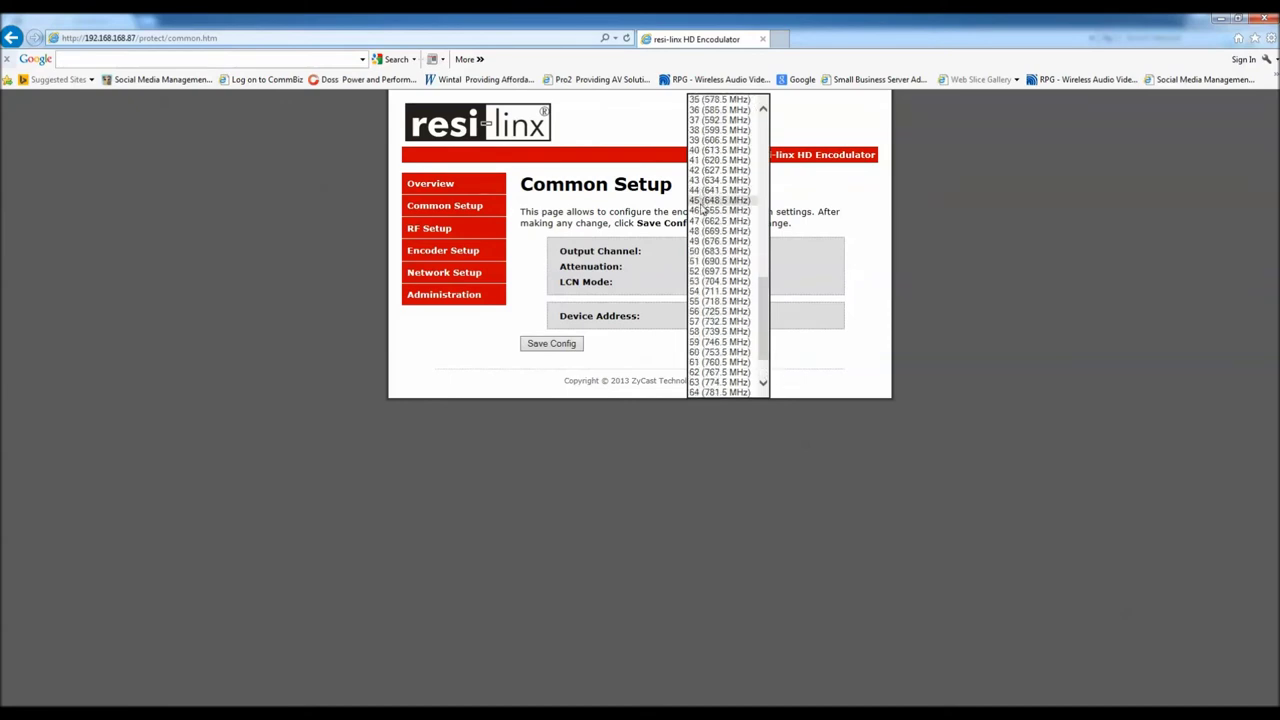
left_click(705, 200)
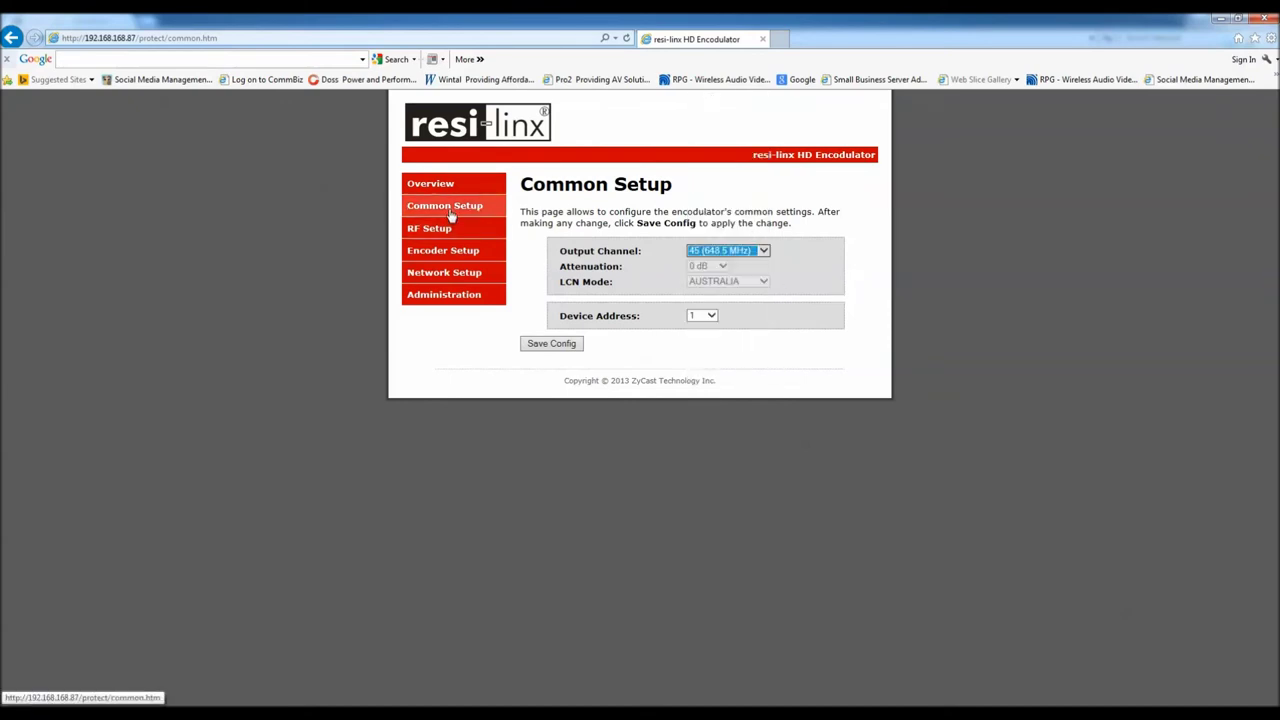
left_click(548, 346)
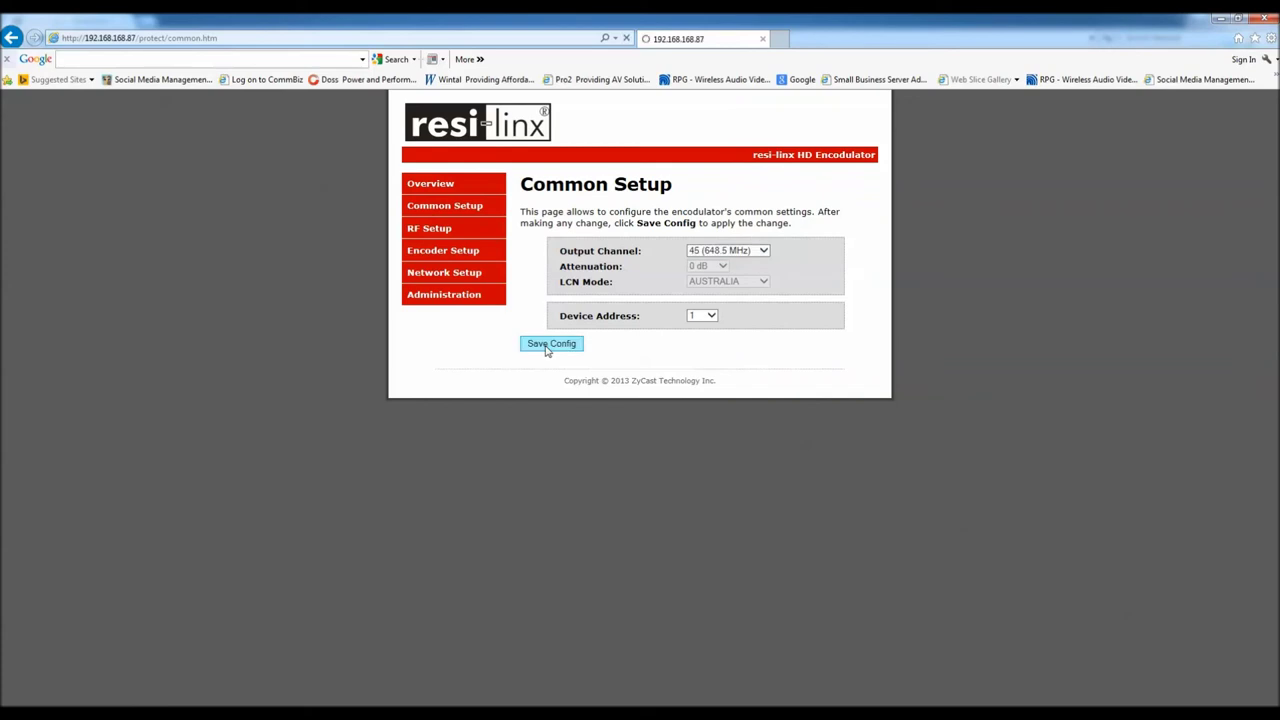
left_click(457, 233)
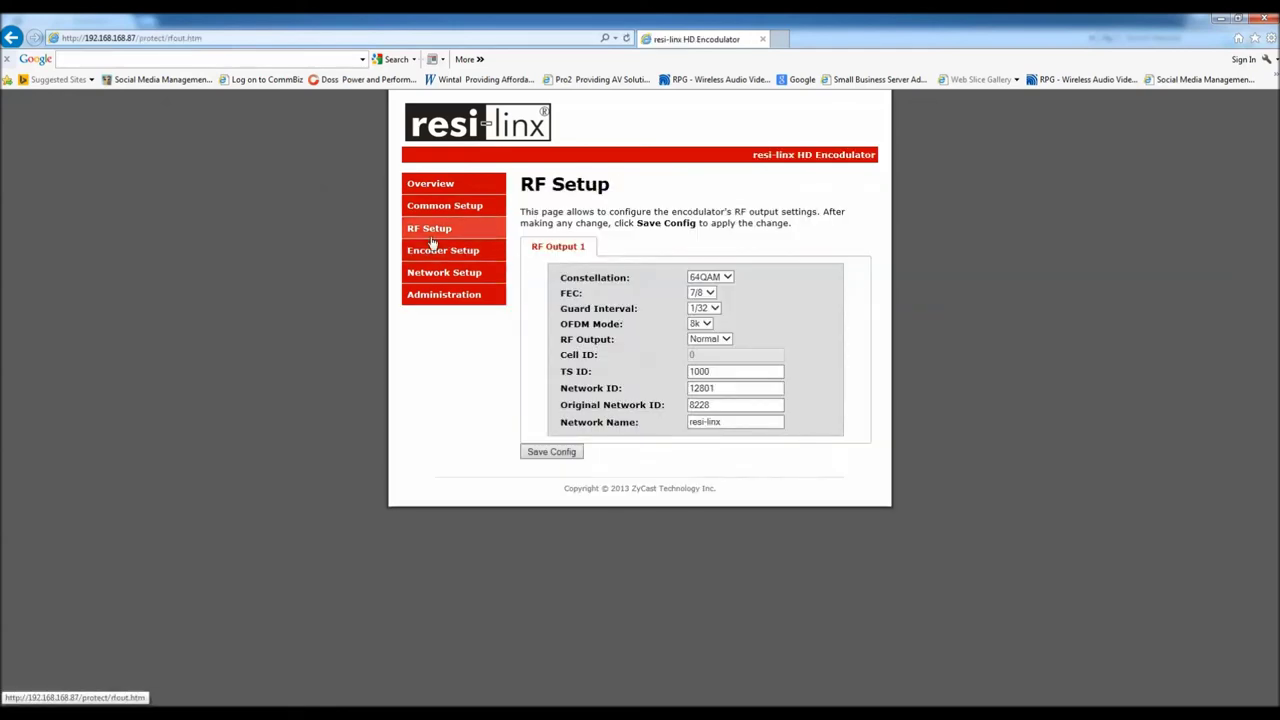
Move between the Encoder, Common and RF Setup pages and select part of the TS ID 1000
left_click(436, 252)
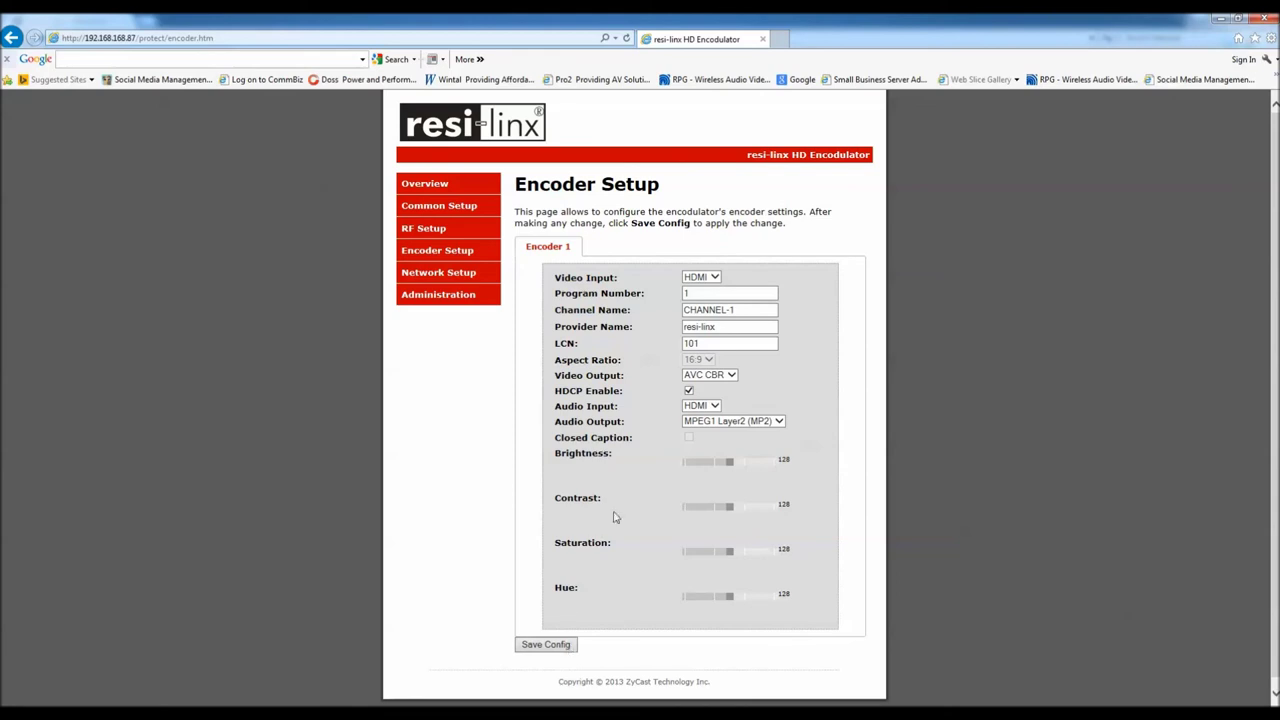
left_click(430, 230)
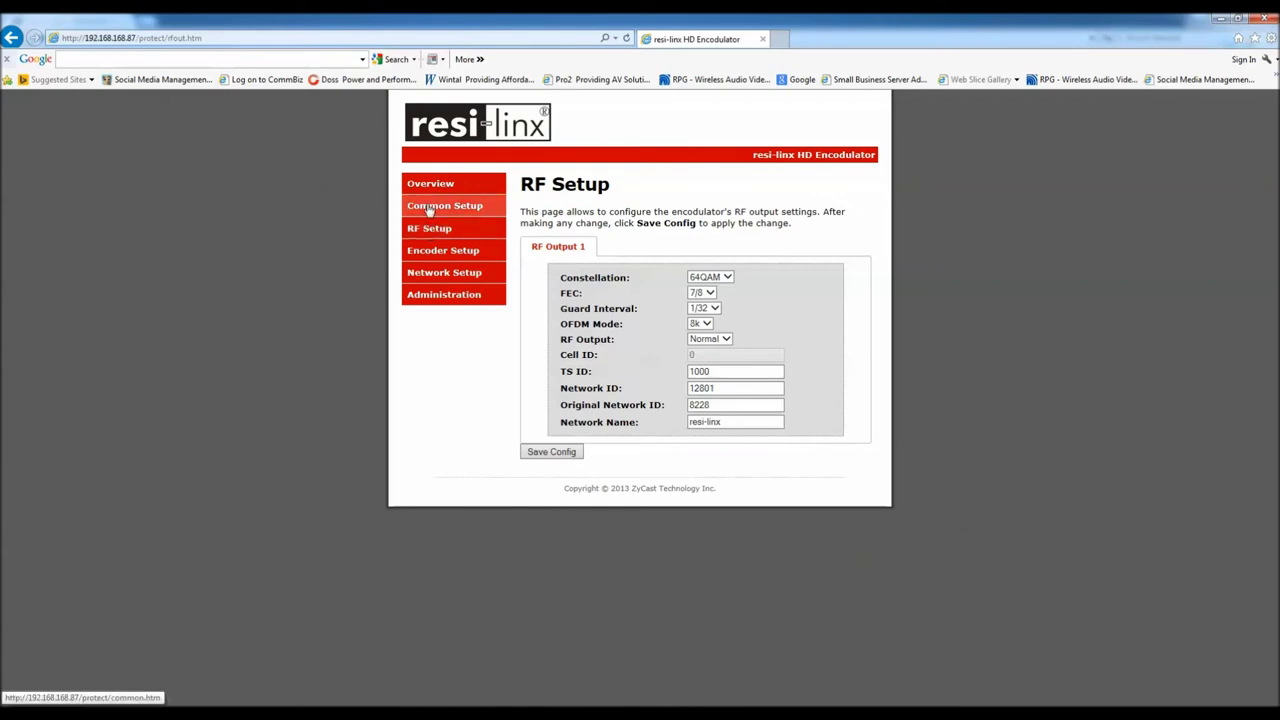
left_click(430, 208)
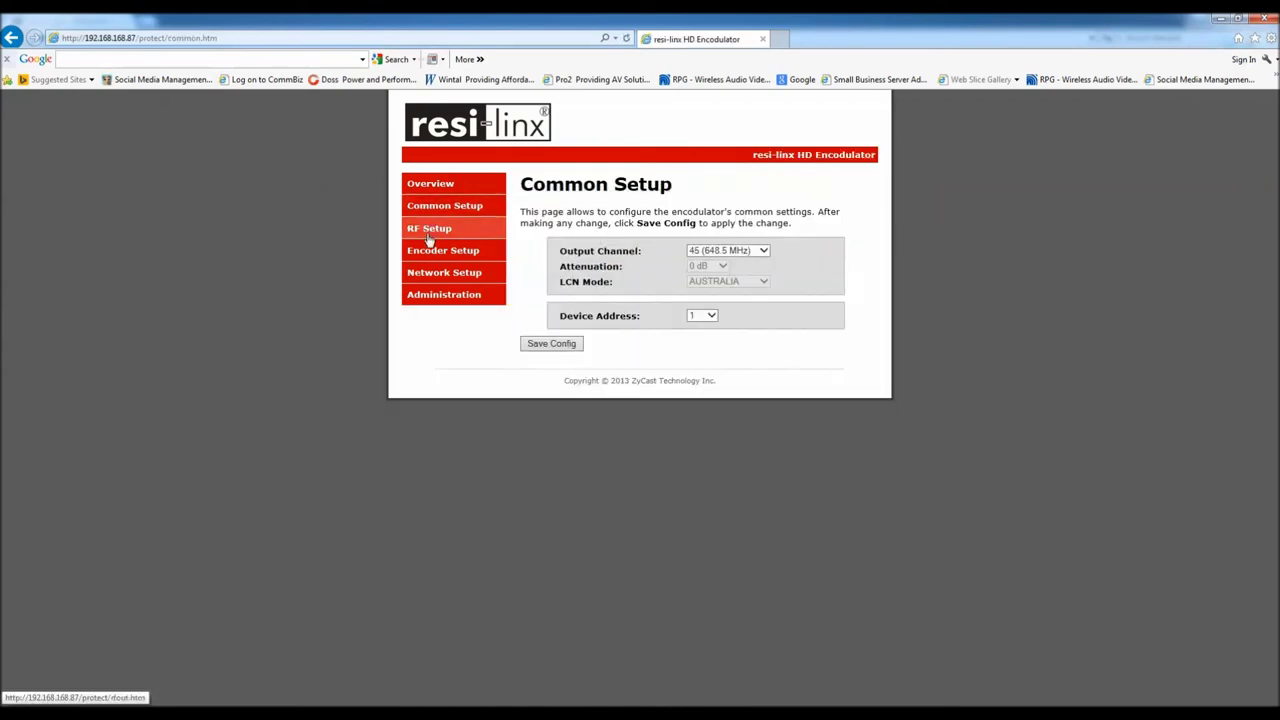
left_click(430, 232)
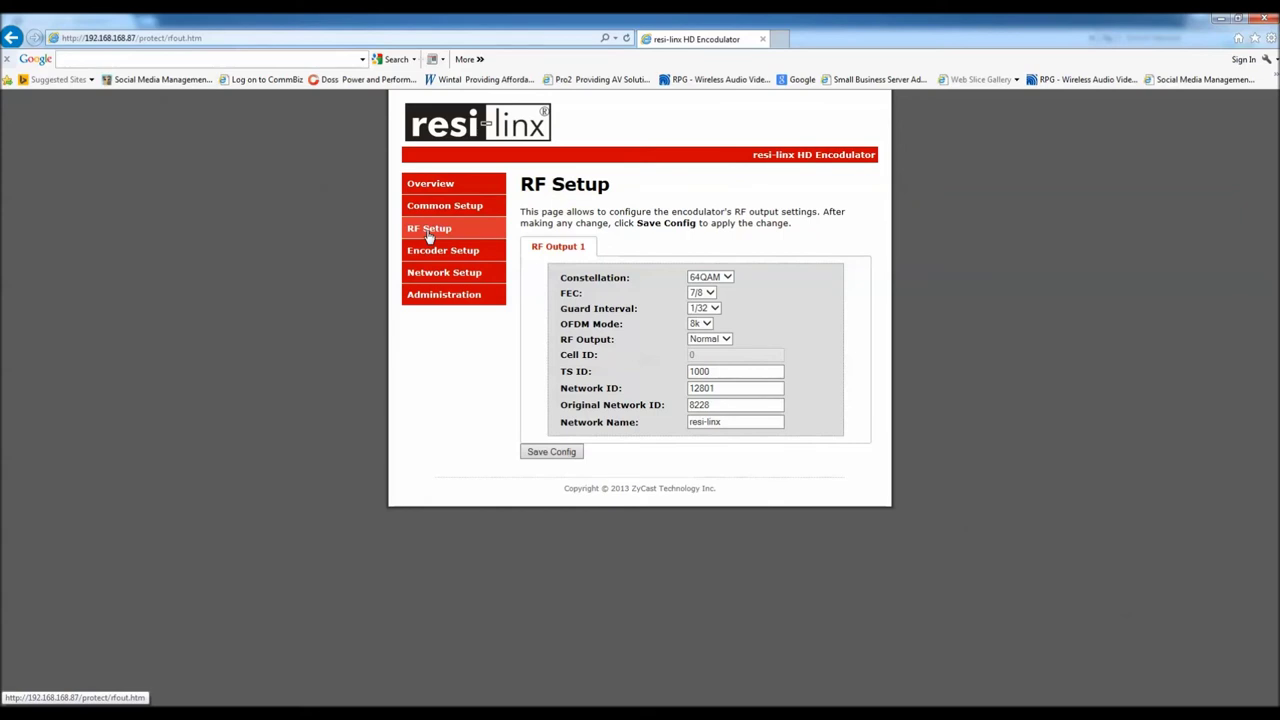
left_click(716, 371)
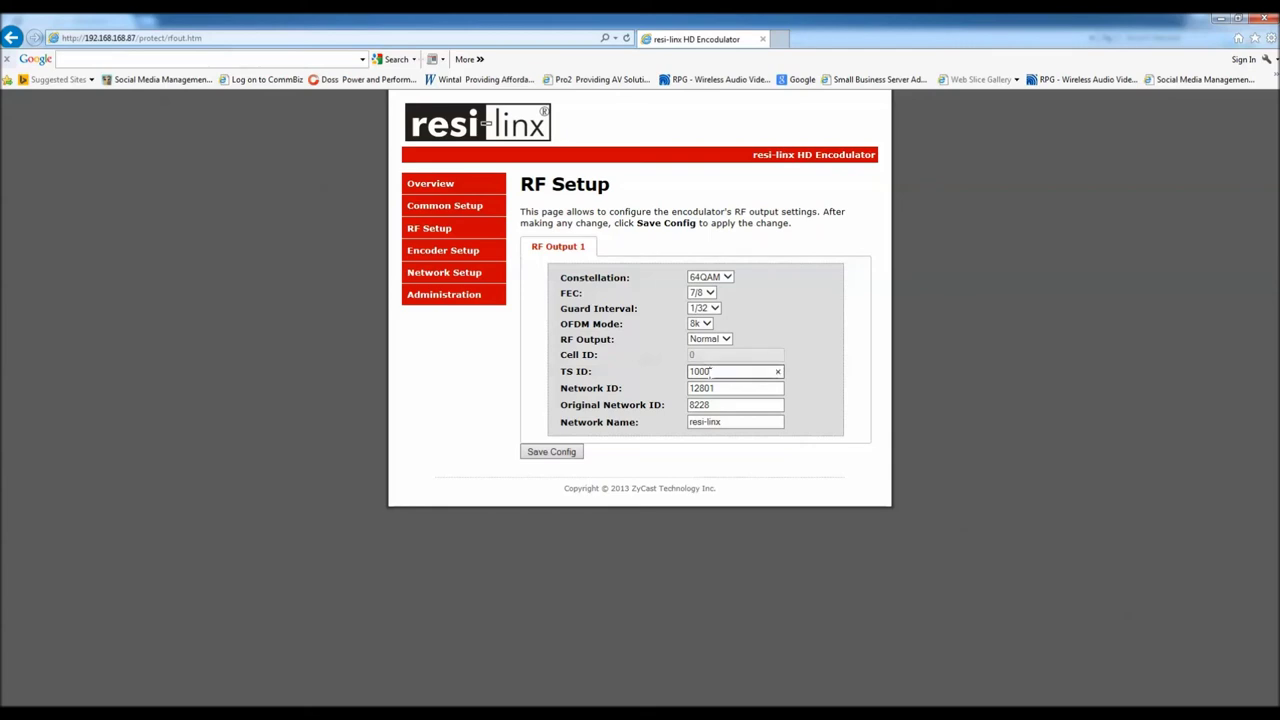
left_click_drag(709, 371, 705, 376)
left_click(436, 256)
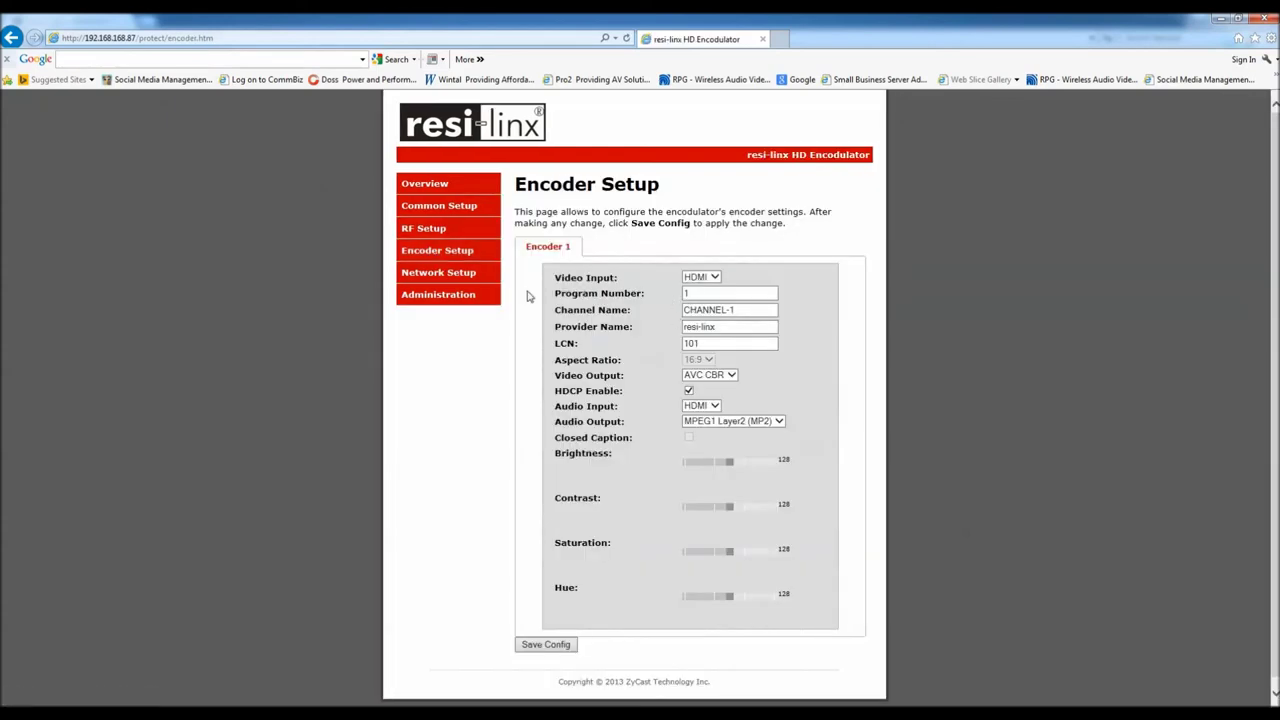
Replace the channel name CHANNEL-1 with Foxtel and save the encoder config
triple_click(761, 311)
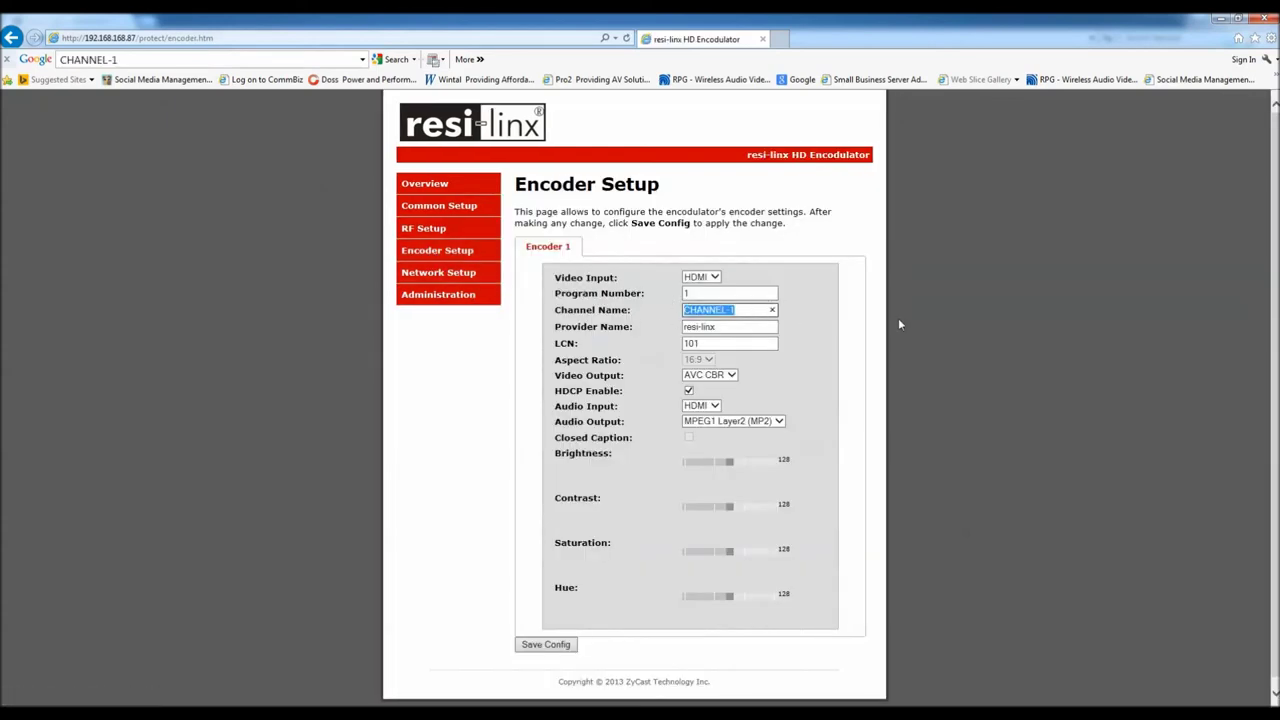
type("Fio")
type("xtel")
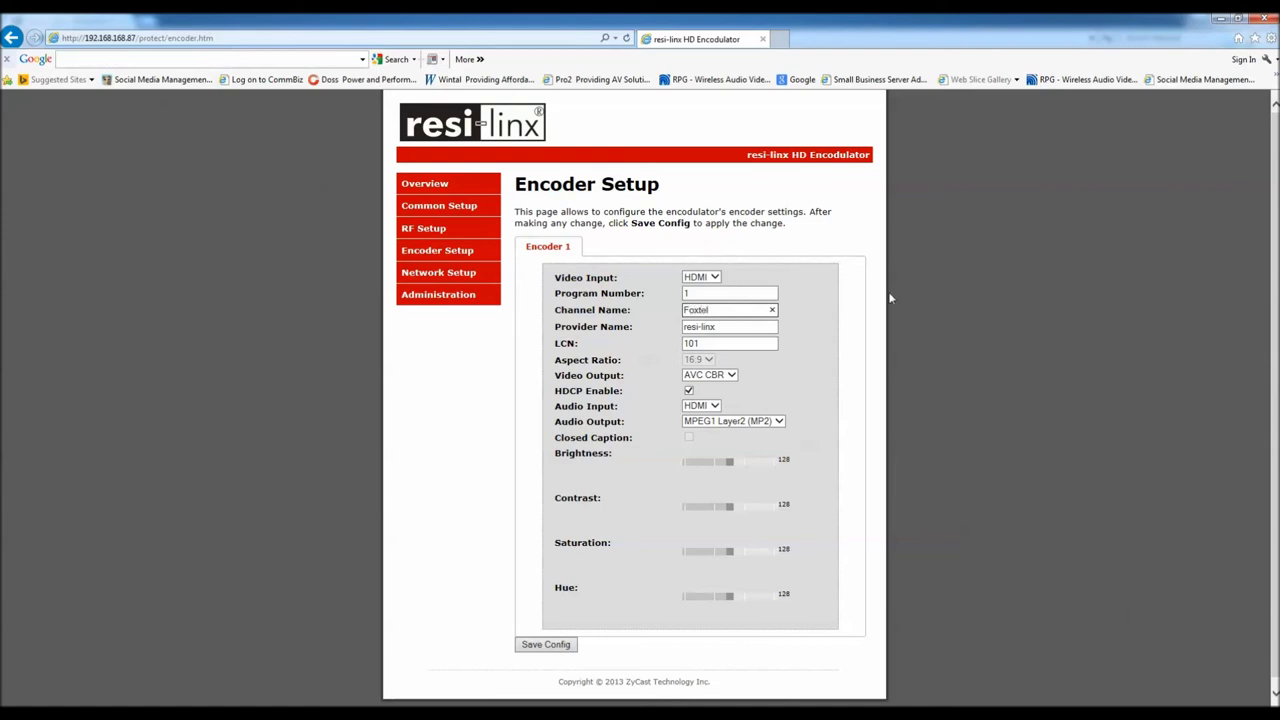
left_click(543, 645)
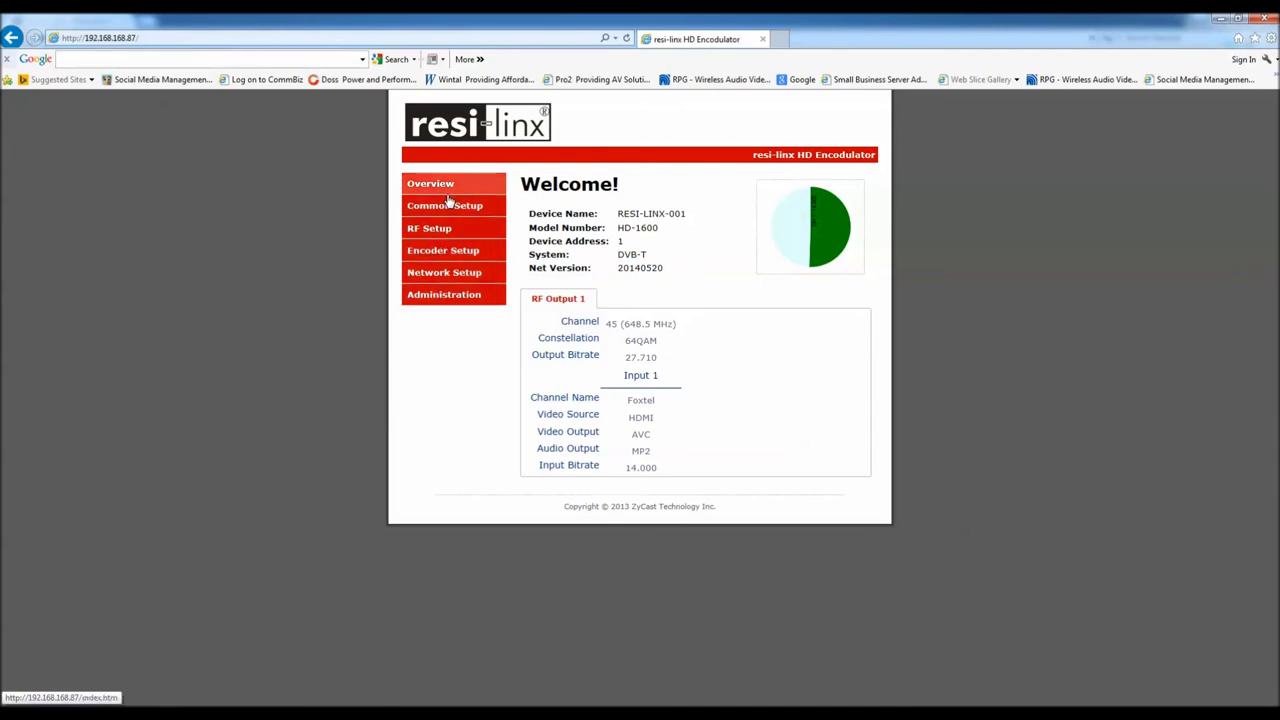
Reboot the encoder from the Administration page so it returns on channel 45 as Foxtel
left_click(449, 298)
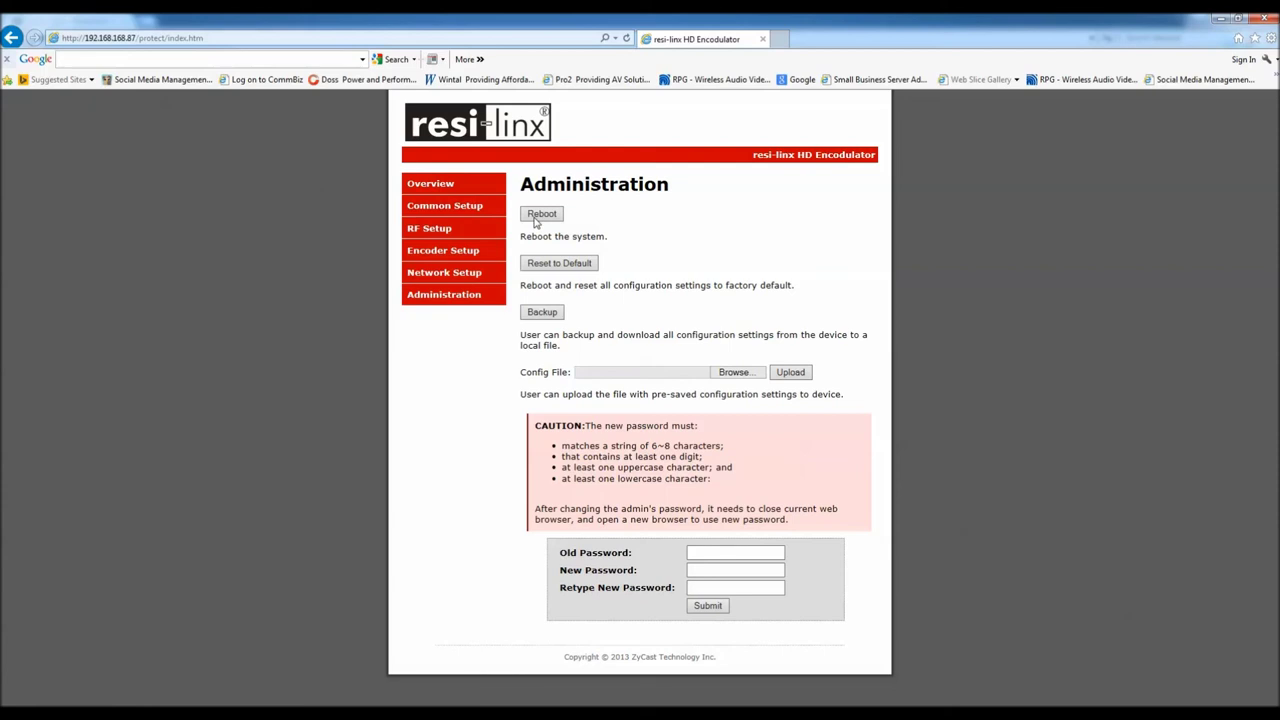
left_click(537, 217)
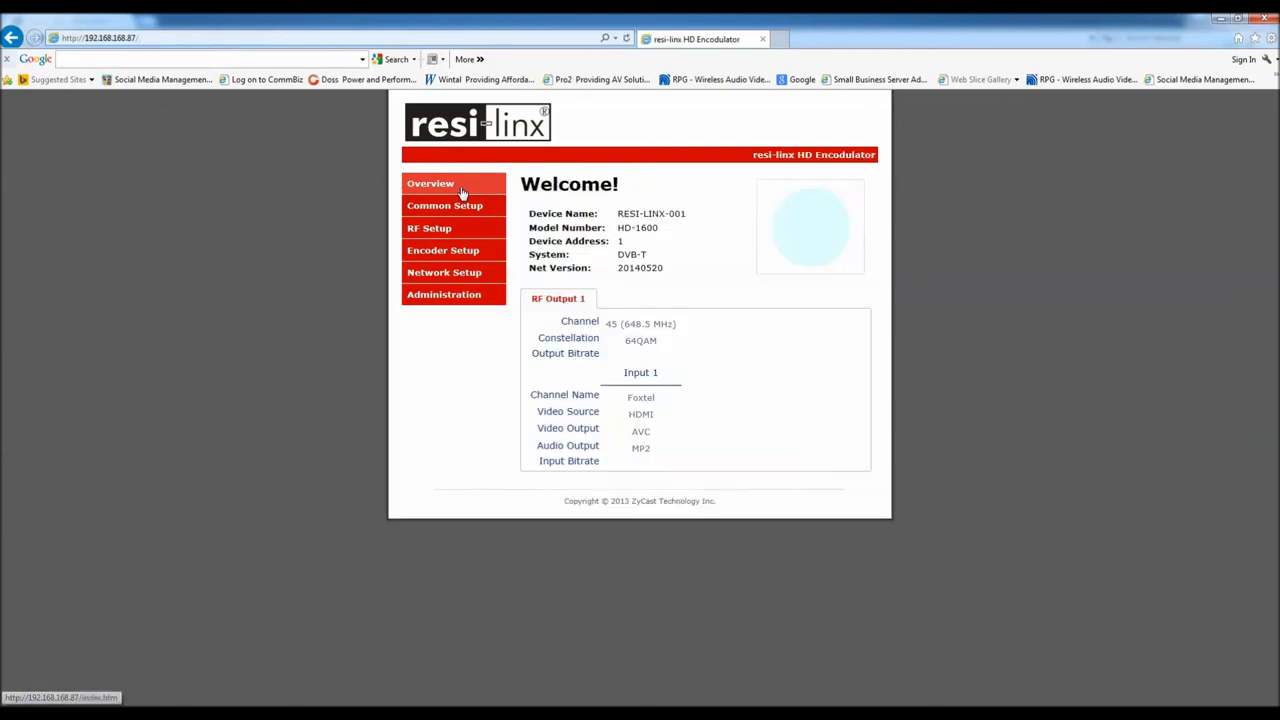
Check the Welcome page for channel 45 and channel name Foxtel, then reload the Overview
left_click_drag(561, 321, 652, 323)
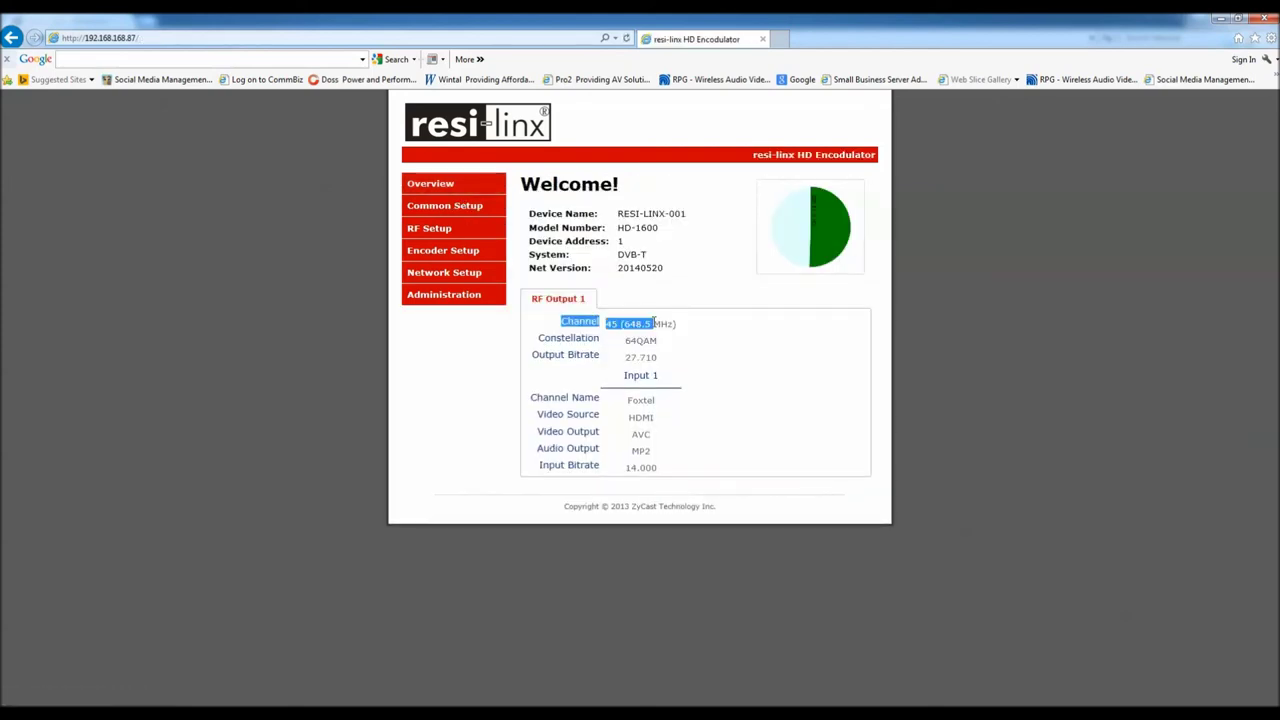
left_click_drag(655, 399, 549, 400)
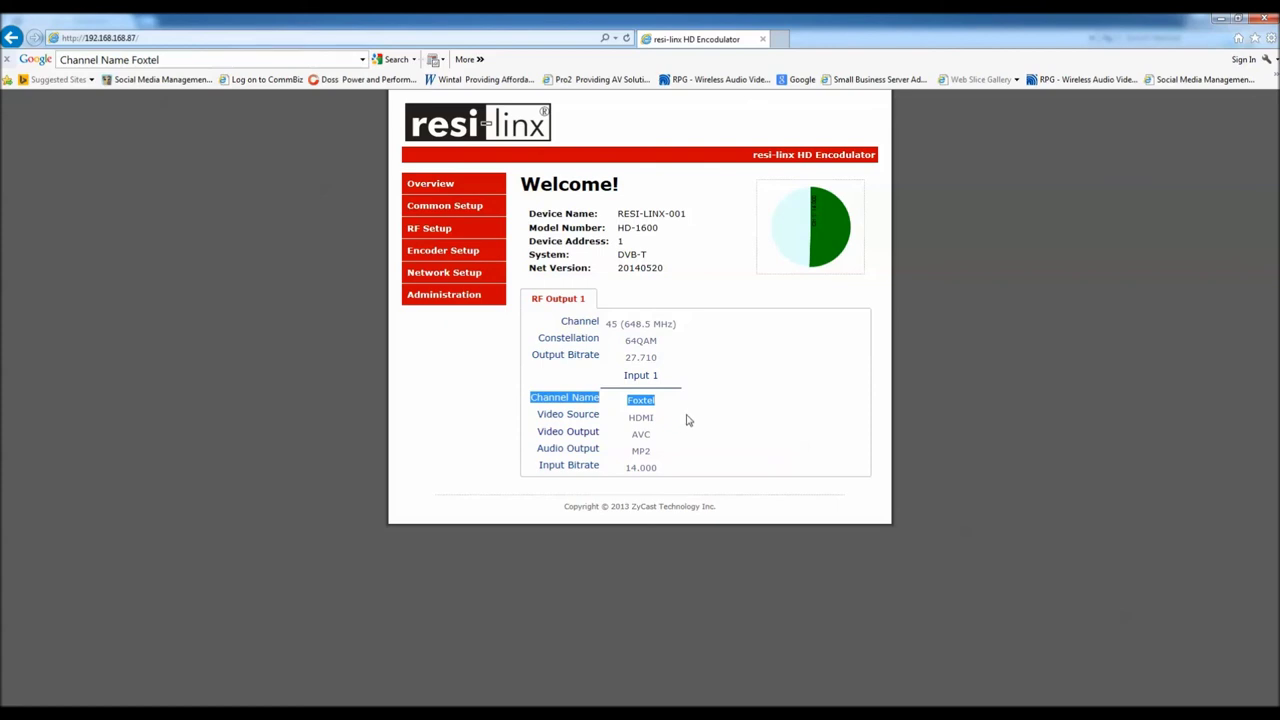
left_click(680, 406)
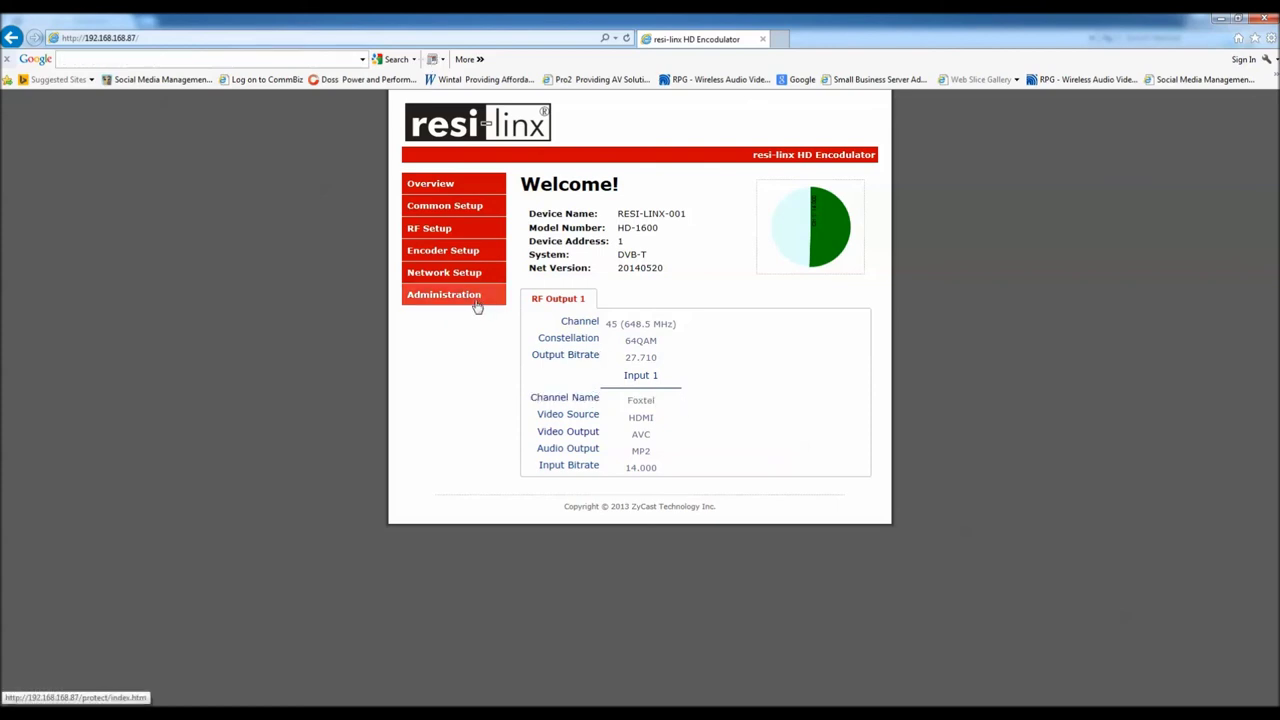
left_click(440, 186)
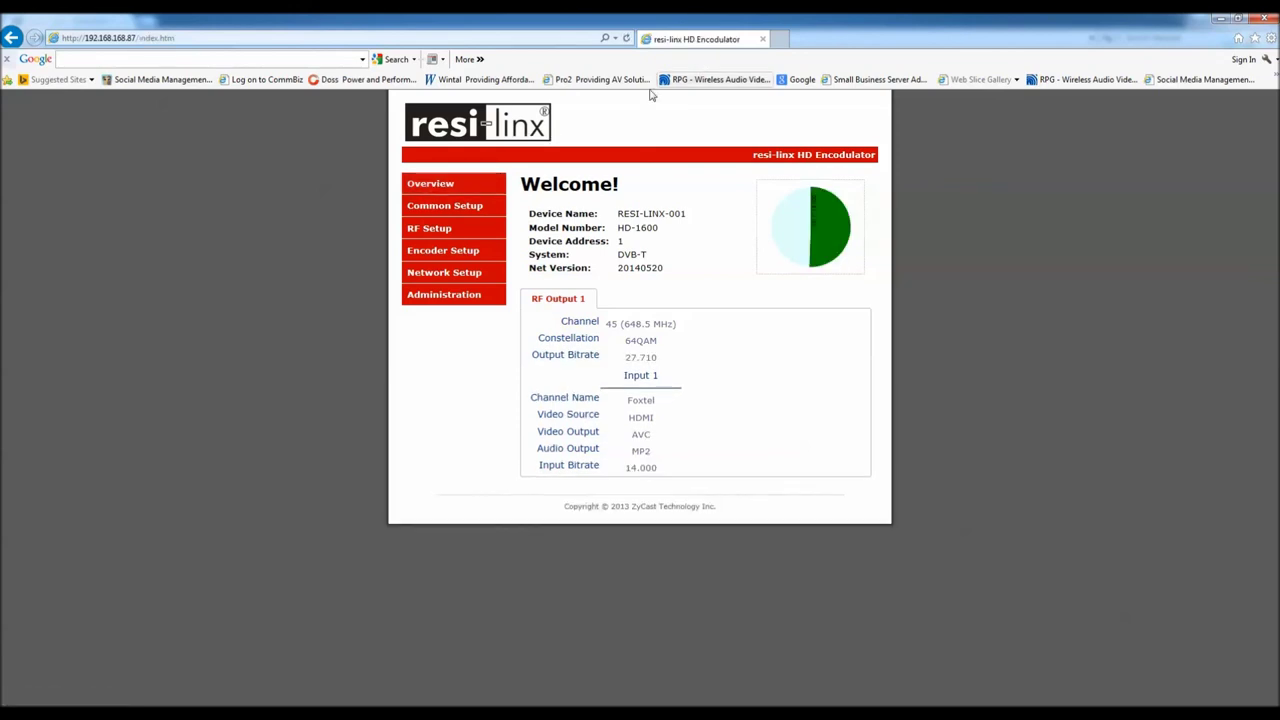
Close the encoder browser window and return to the Radio Parts HD1600 product page
left_click(1264, 18)
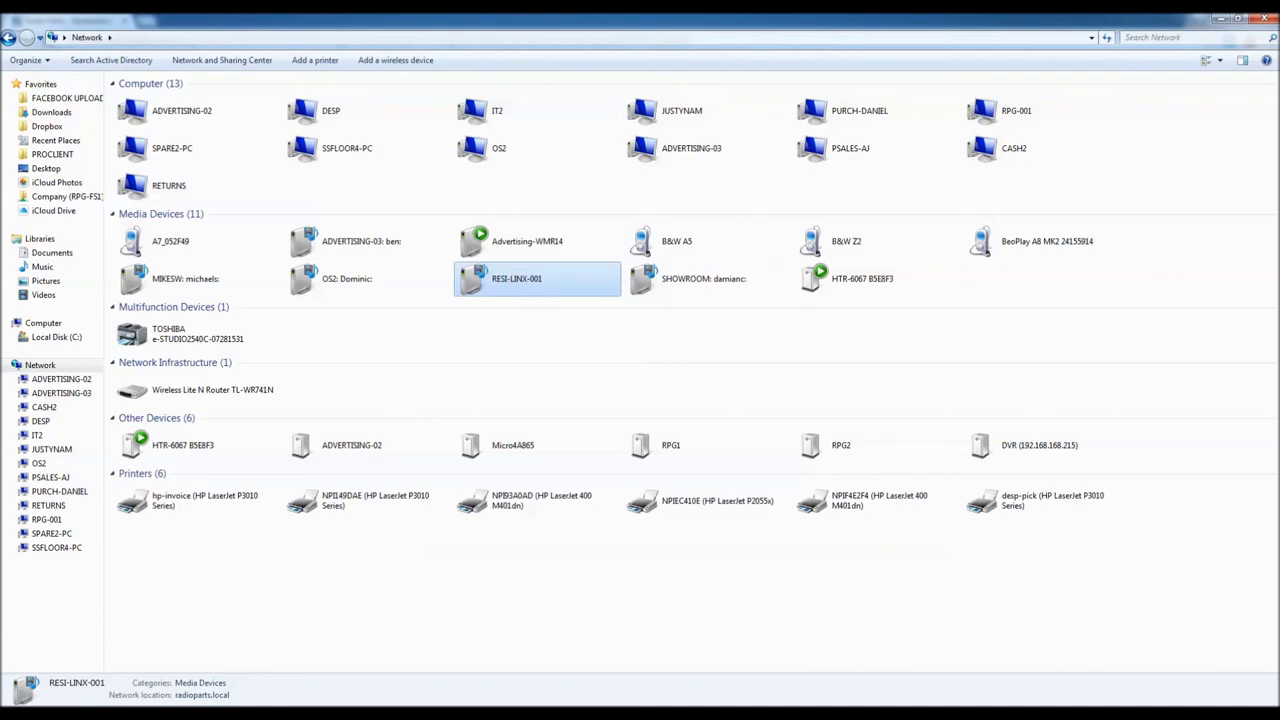
left_click(265, 712)
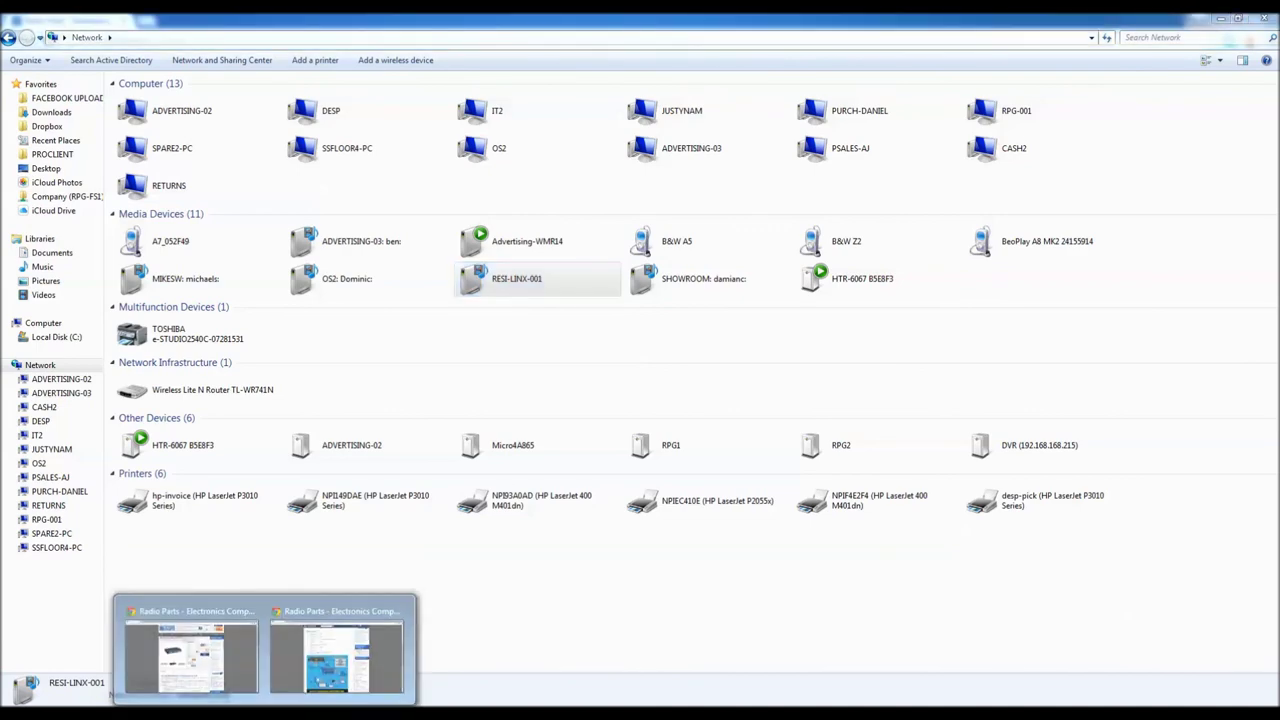
left_click(216, 656)
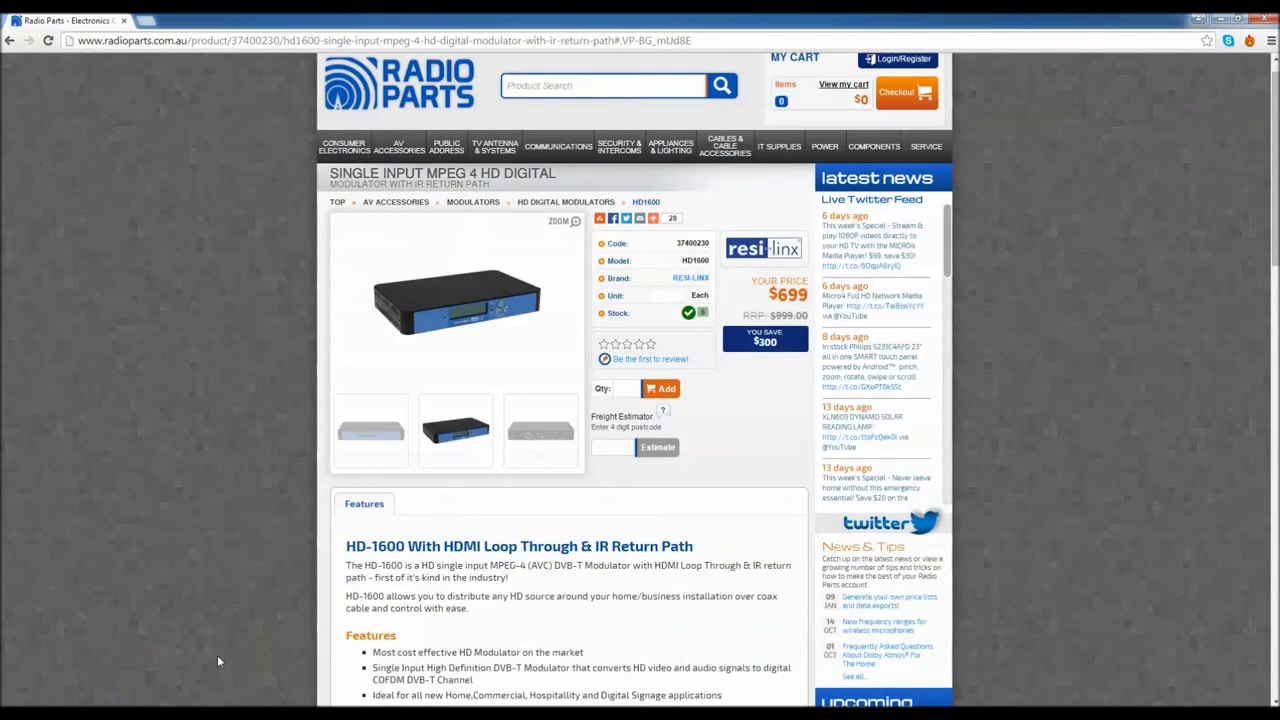
Enlarge the HD1600 rear-panel photo showing power switch, DC 12V, web management, RF out and HDMI ports
left_click(486, 310)
mouse_move(748, 358)
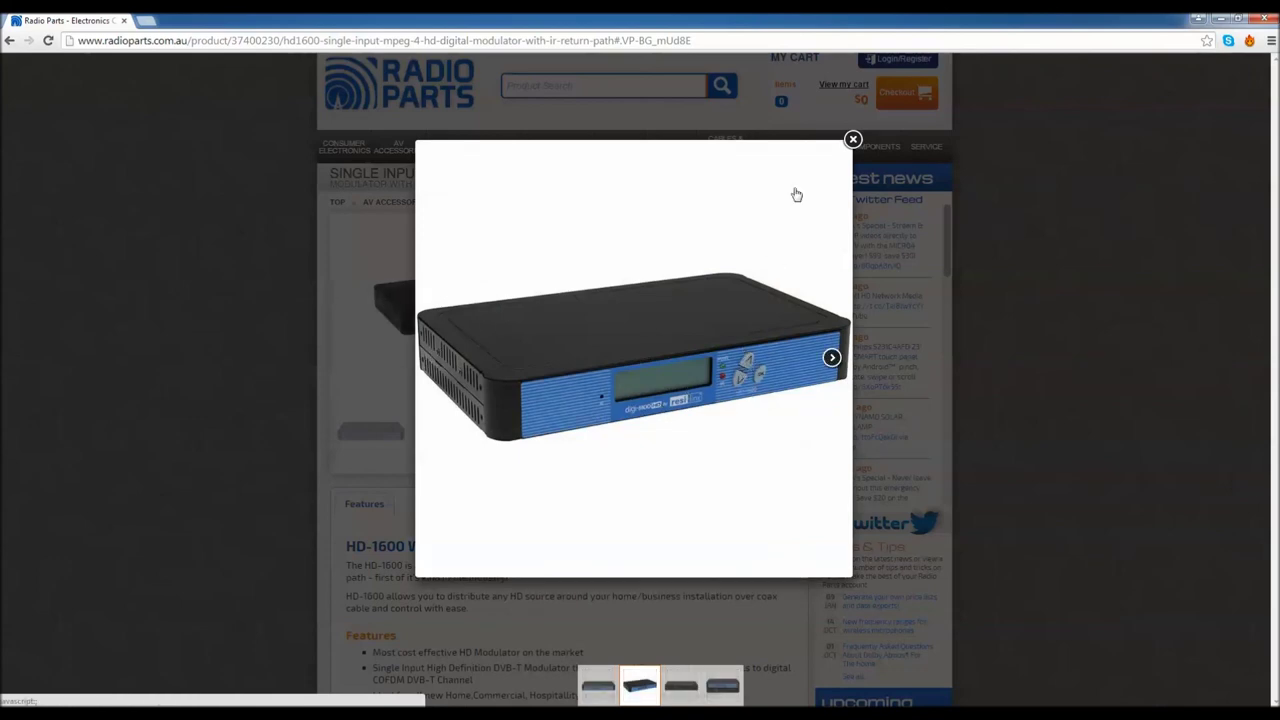
left_click(852, 139)
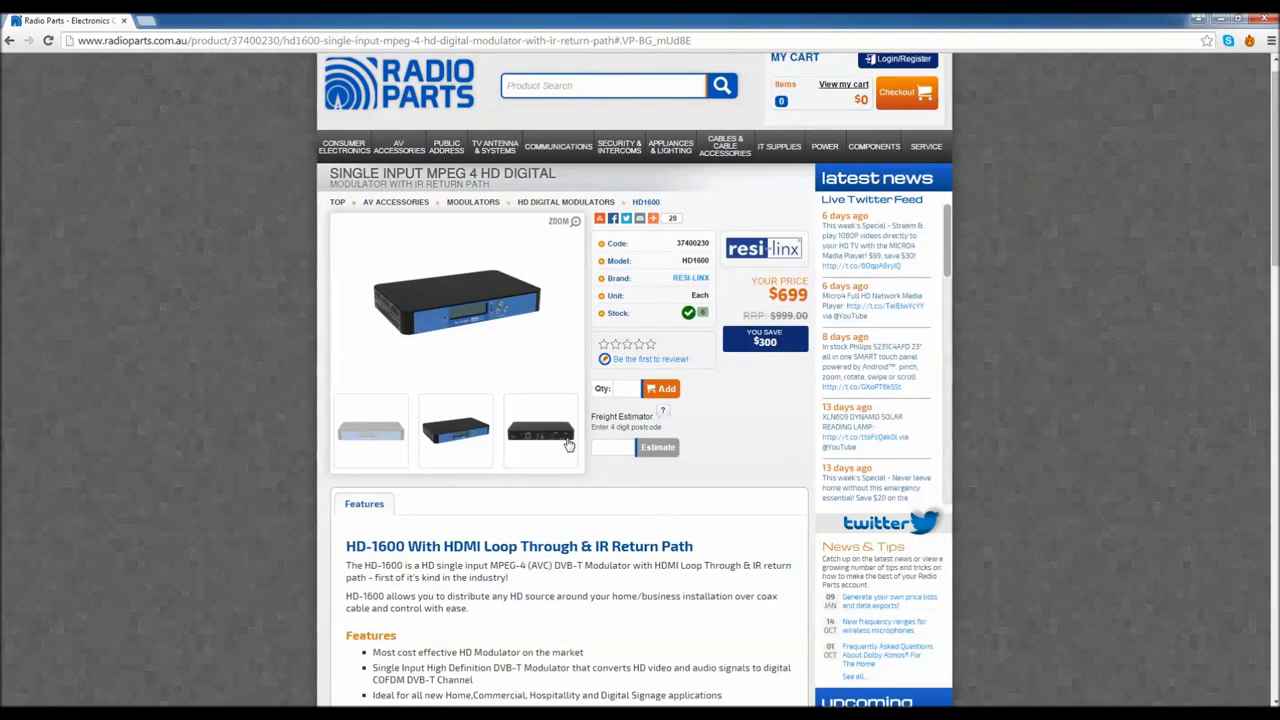
left_click(560, 430)
left_click(486, 308)
mouse_move(480, 408)
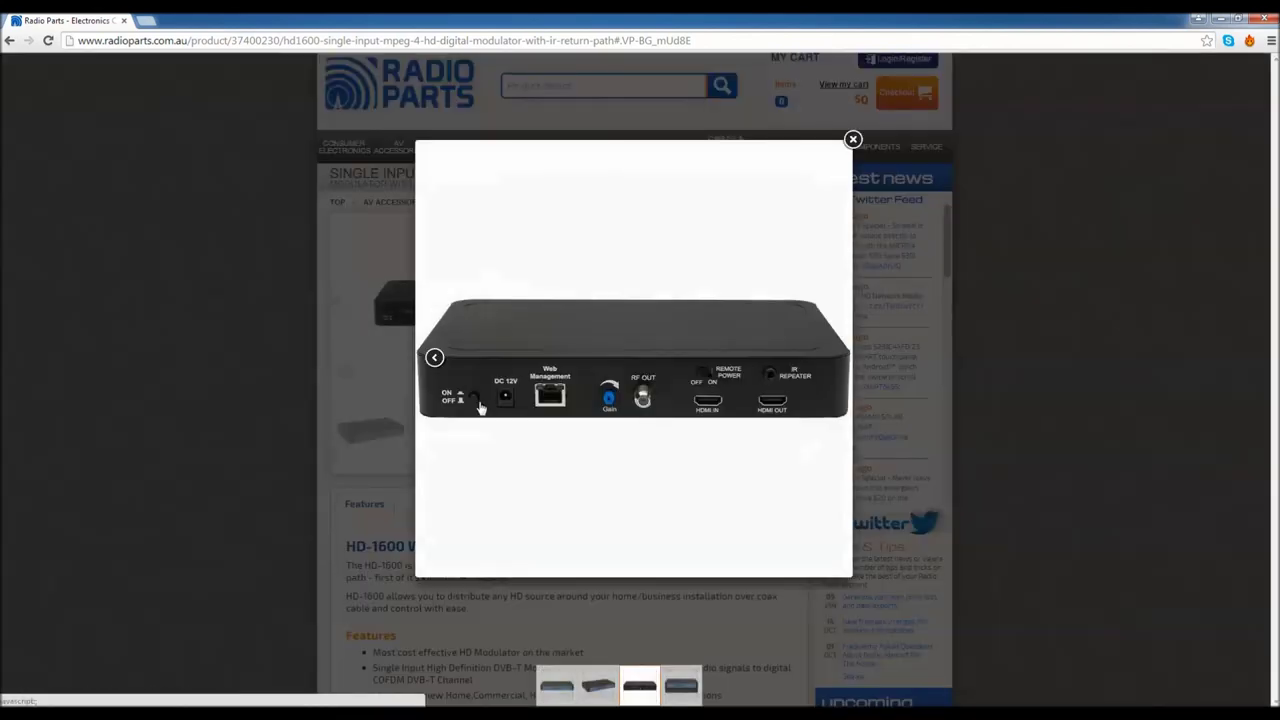